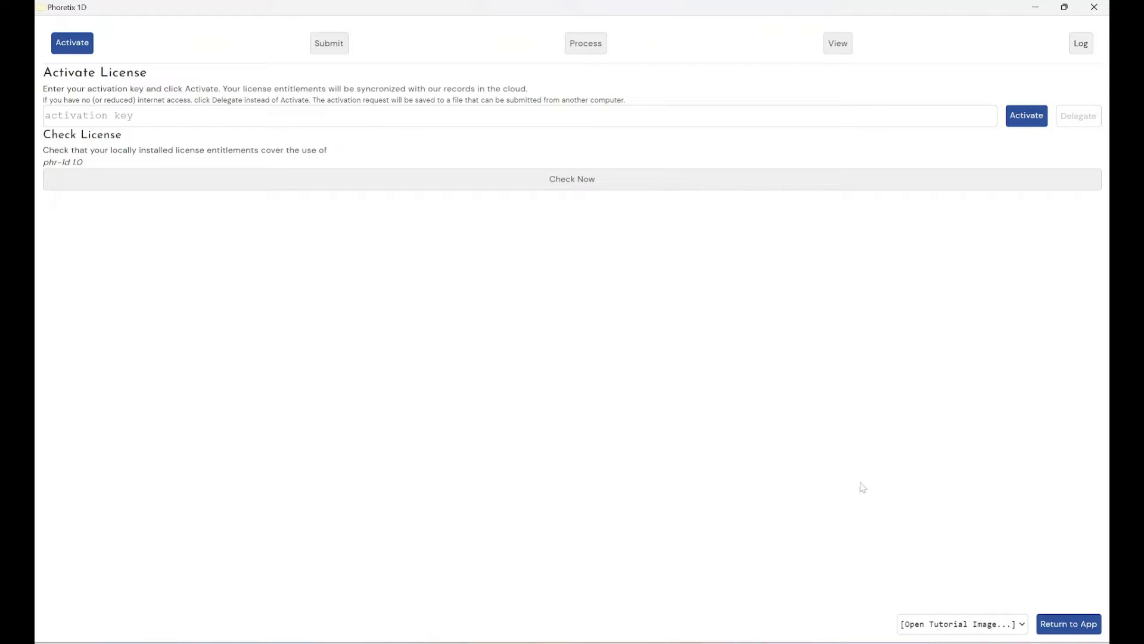
# Step: Open the example1.tif tutorial gel and invert its measurements so the signal shows cyan
pyautogui.click(970, 626)
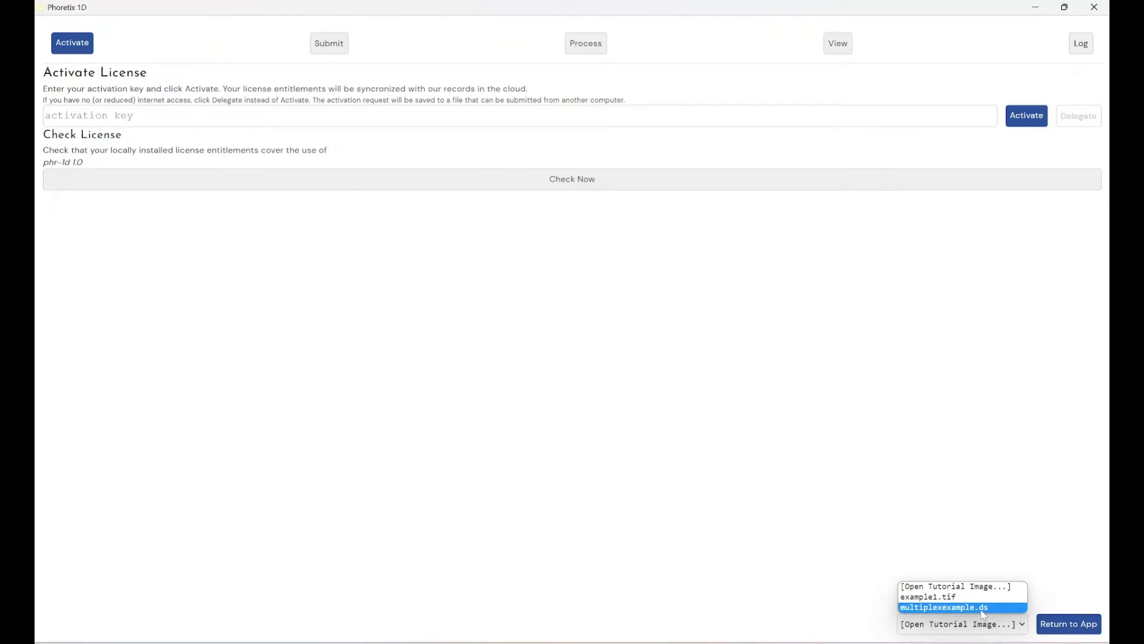
pyautogui.click(975, 597)
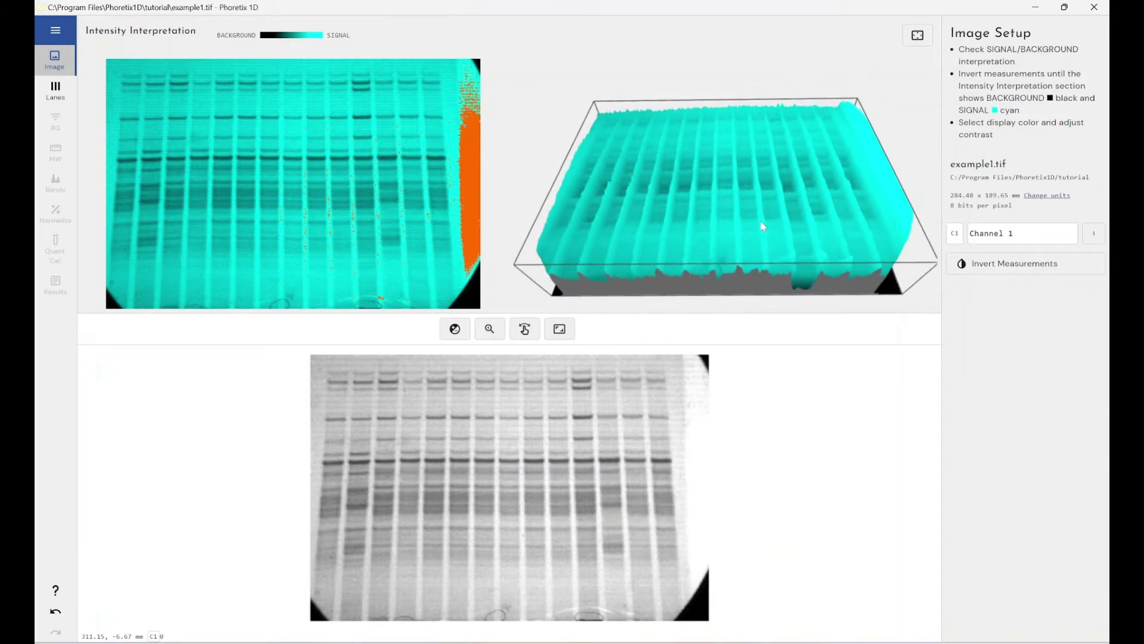
pyautogui.click(971, 263)
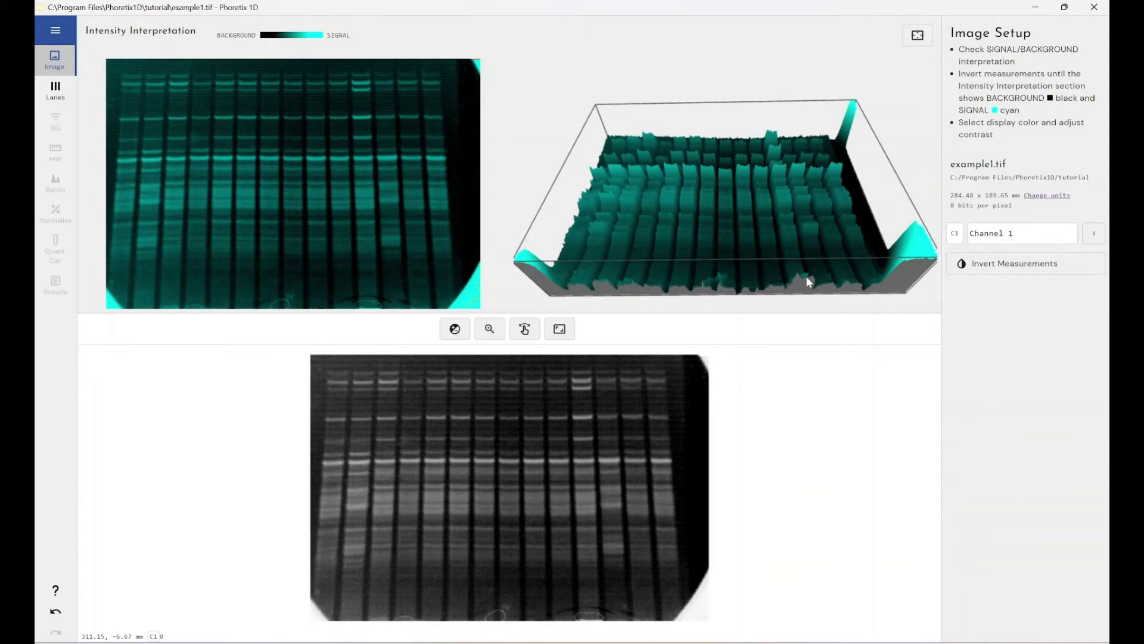
# Step: Rotate the example1.tif 3-D intensity surface toward a top-down view
pyautogui.moveTo(802, 208)
pyautogui.mouseDown()
pyautogui.moveTo(799, 256)
pyautogui.moveTo(805, 195)
pyautogui.mouseUp()
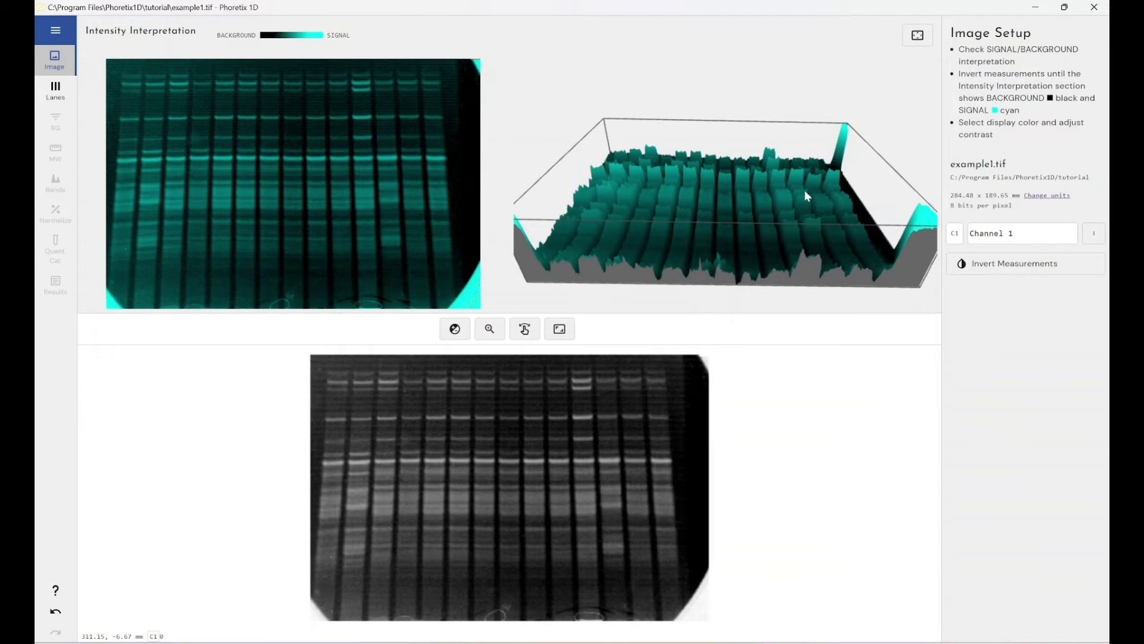
pyautogui.moveTo(805, 195)
pyautogui.mouseDown()
pyautogui.moveTo(807, 212)
pyautogui.moveTo(801, 189)
pyautogui.mouseUp()
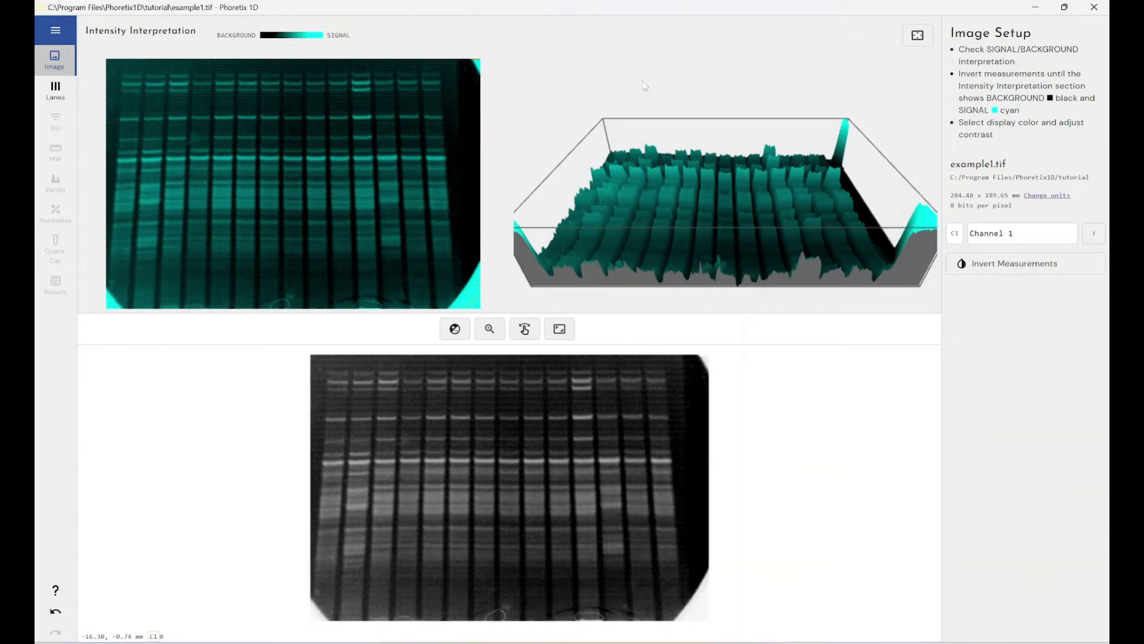
pyautogui.moveTo(666, 140); pyautogui.dragTo(729, 154)
# Step: Enlarge the 3-D plot to fill the window, rotate it and check its export options
pyautogui.click(917, 34)
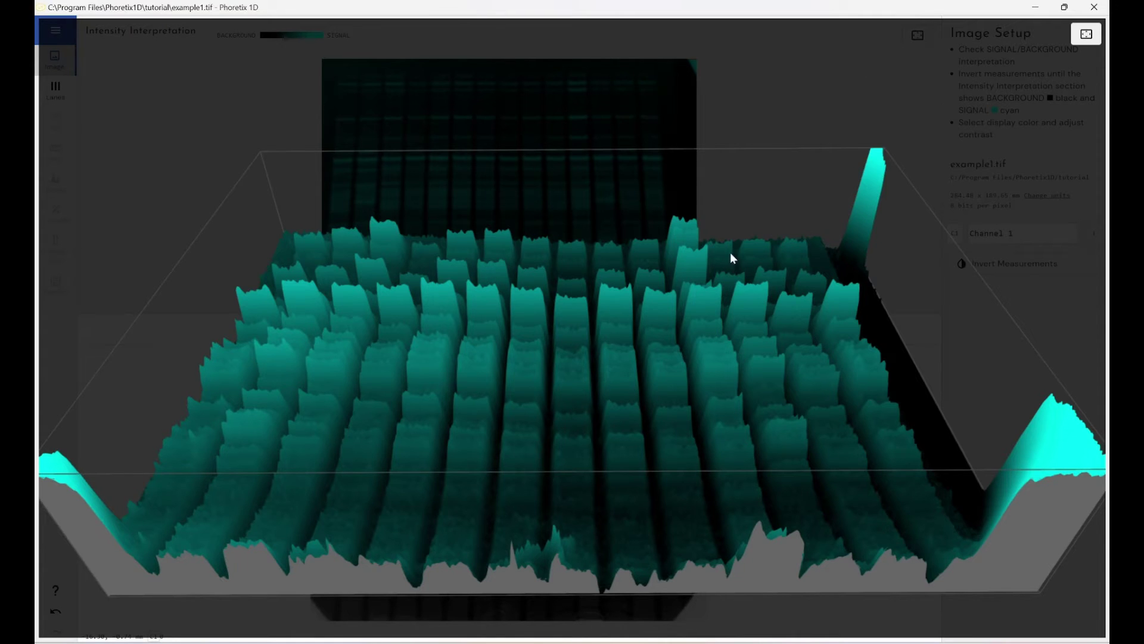
pyautogui.moveTo(731, 254); pyautogui.dragTo(703, 270)
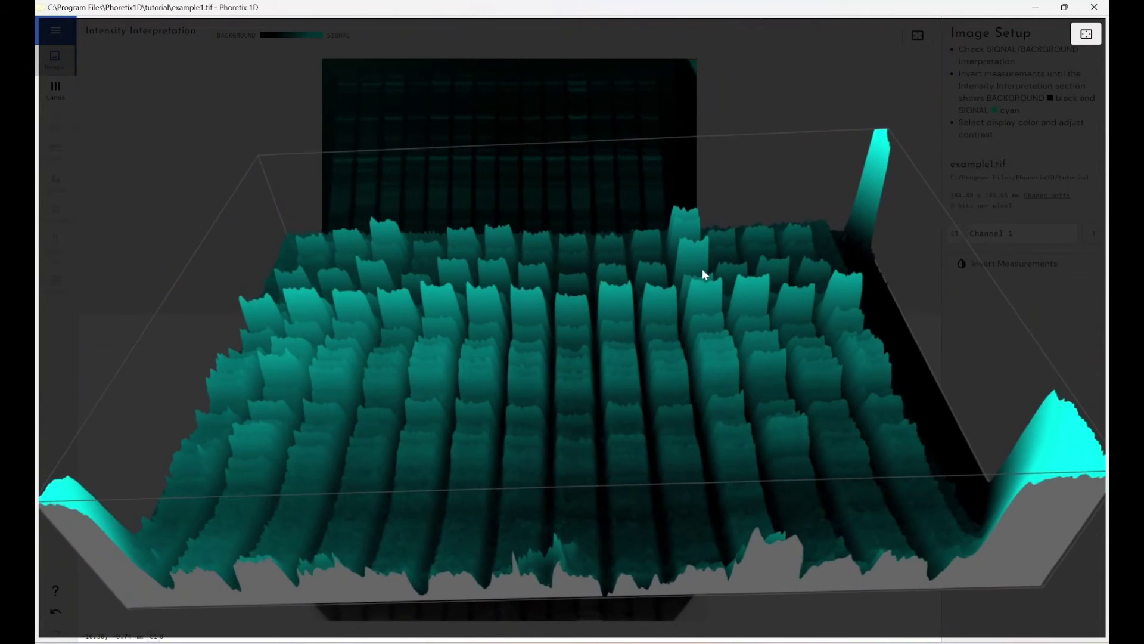
pyautogui.rightClick(672, 295)
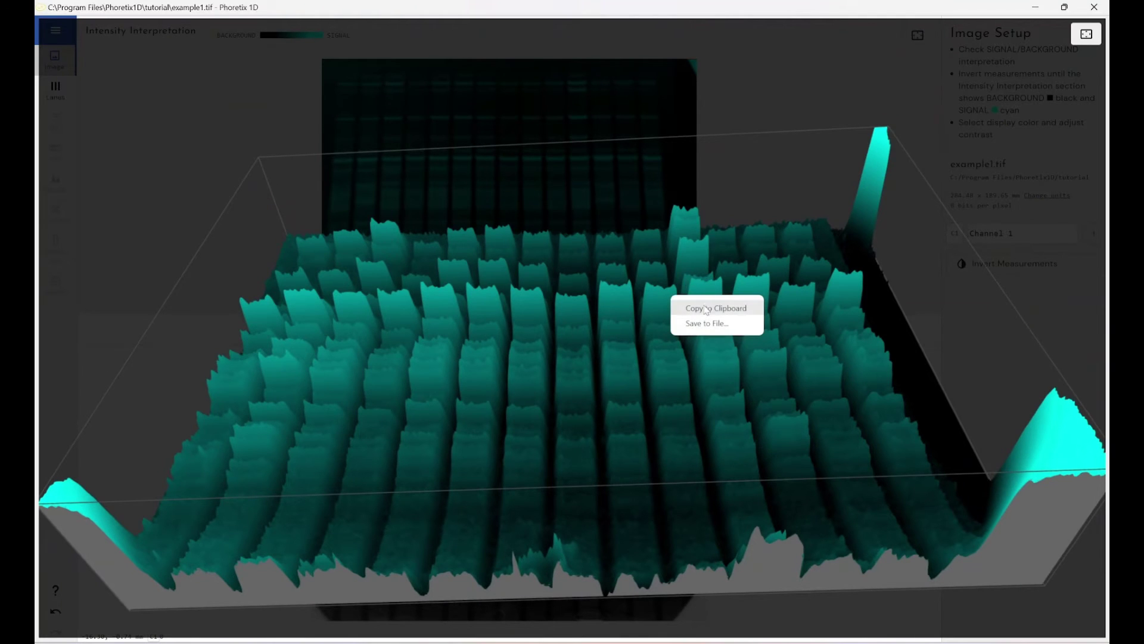
pyautogui.click(717, 325)
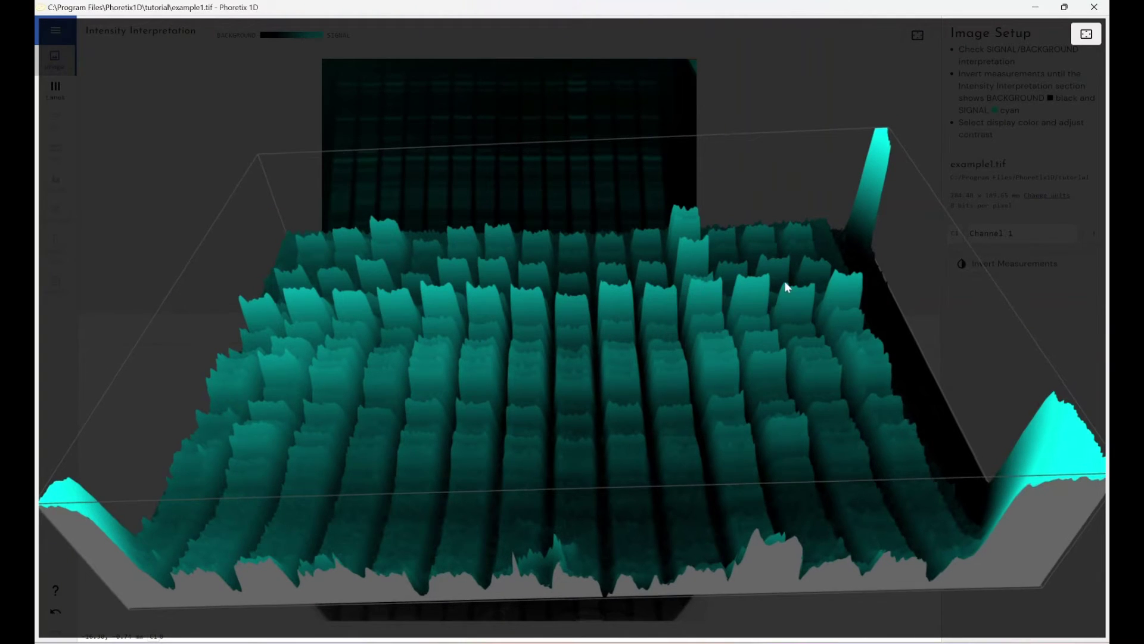
# Step: Restore the normal layout and retilt the 3-D surface, checking preview and 3-D export options
pyautogui.click(1083, 37)
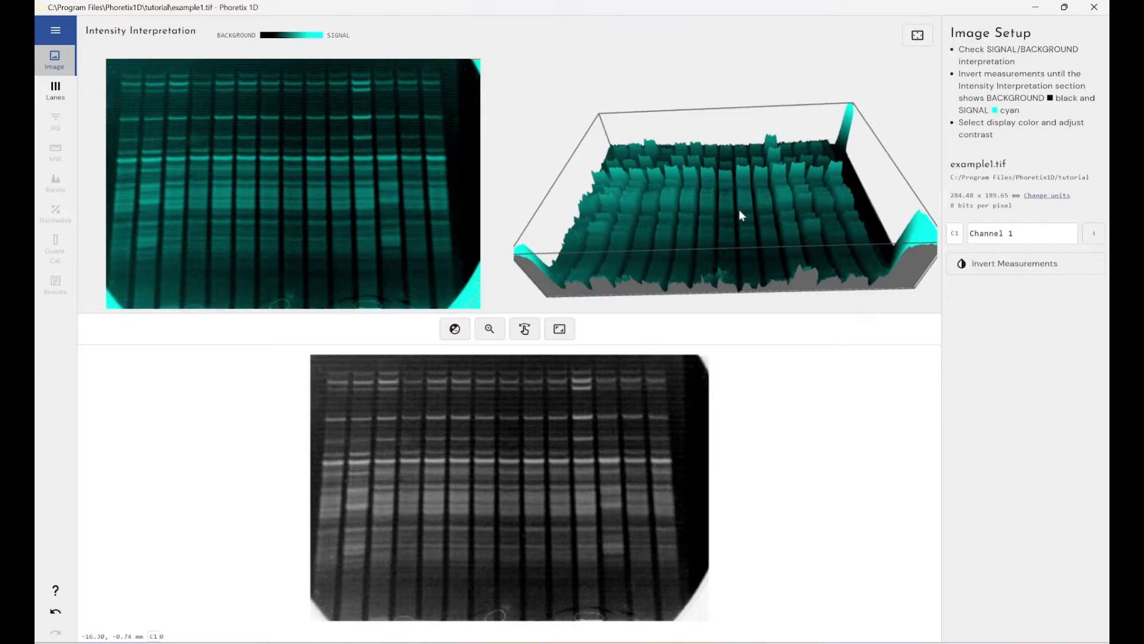
pyautogui.moveTo(734, 190); pyautogui.dragTo(736, 193)
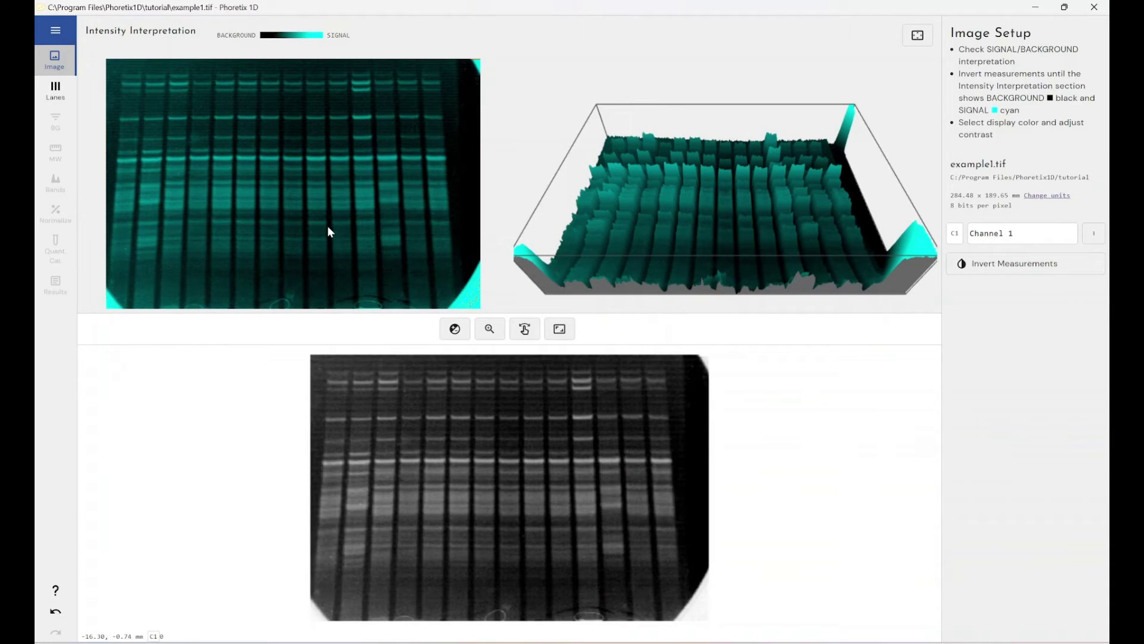
pyautogui.rightClick(443, 395)
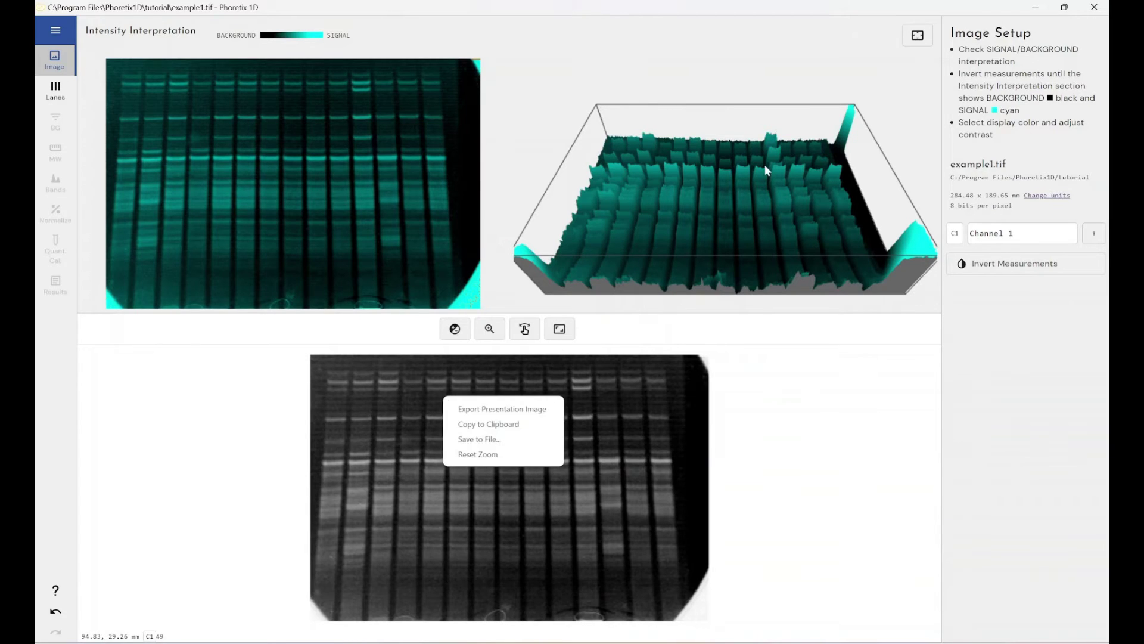
pyautogui.rightClick(752, 206)
pyautogui.click(720, 201)
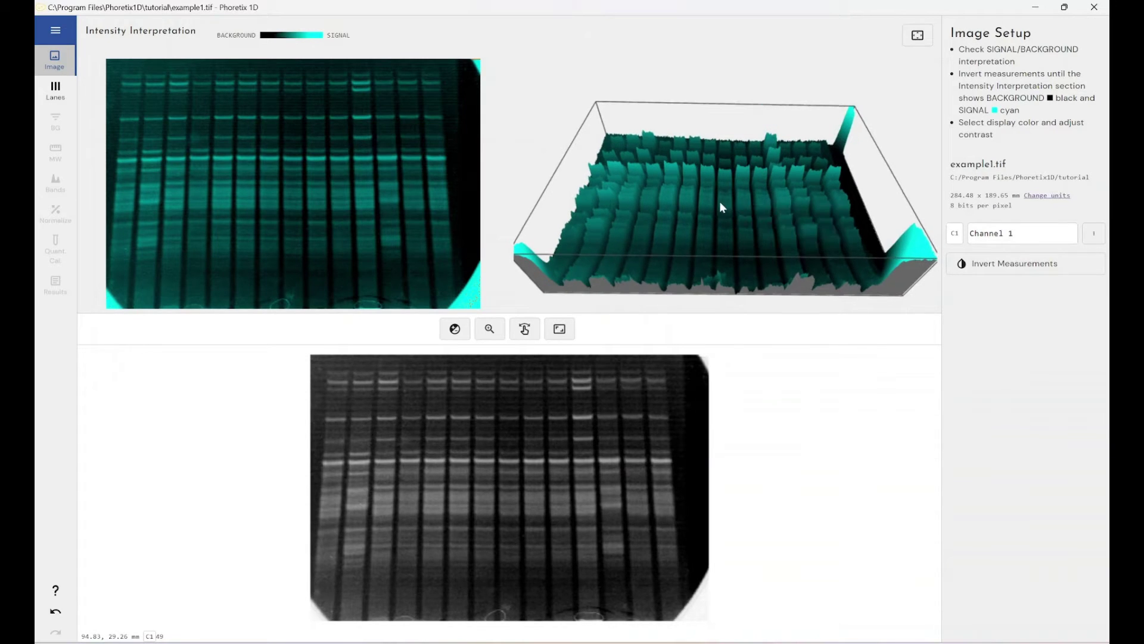
pyautogui.moveTo(720, 202)
pyautogui.mouseDown()
pyautogui.moveTo(715, 188)
pyautogui.moveTo(720, 203)
pyautogui.mouseUp()
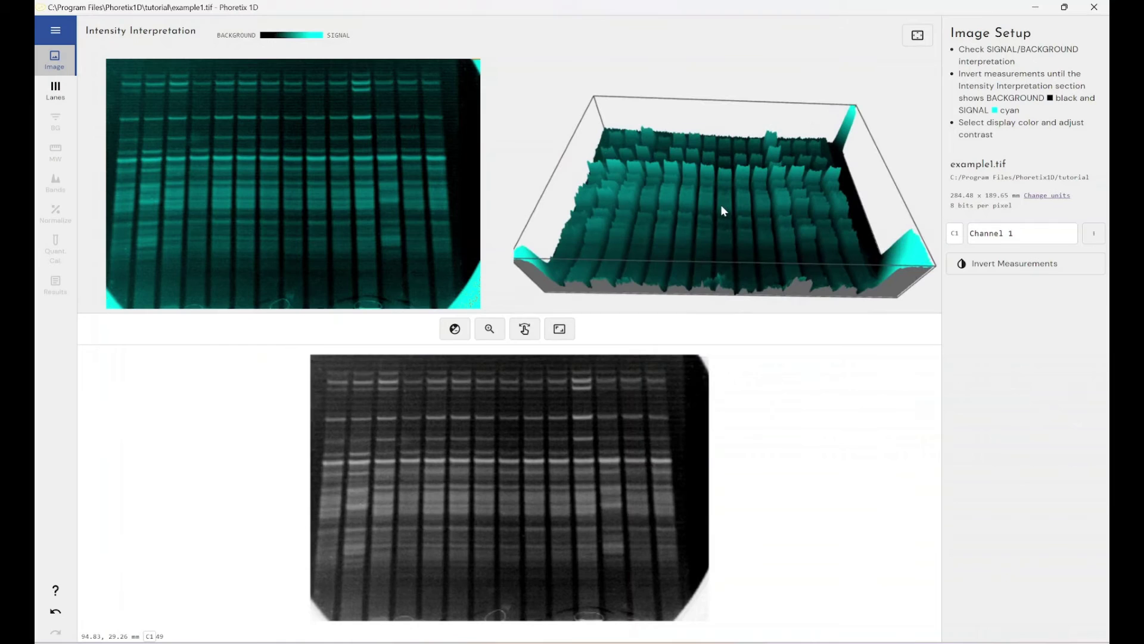
# Step: Apply Full and Auto contrast, raise the gamma and set the upper contrast limit to 240
pyautogui.click(454, 328)
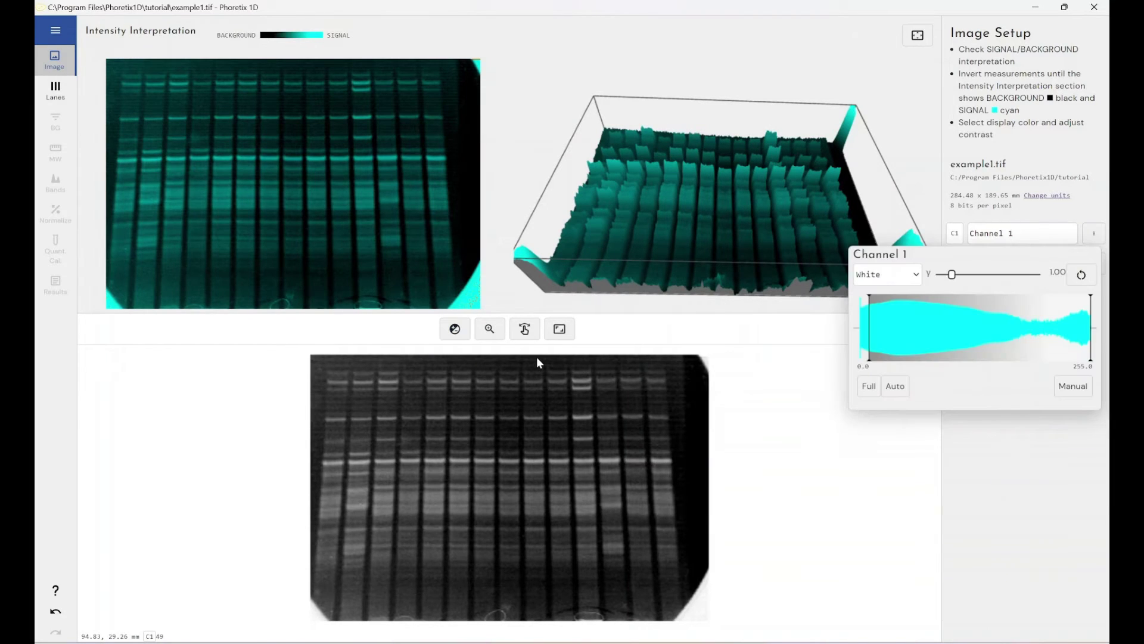
pyautogui.click(869, 386)
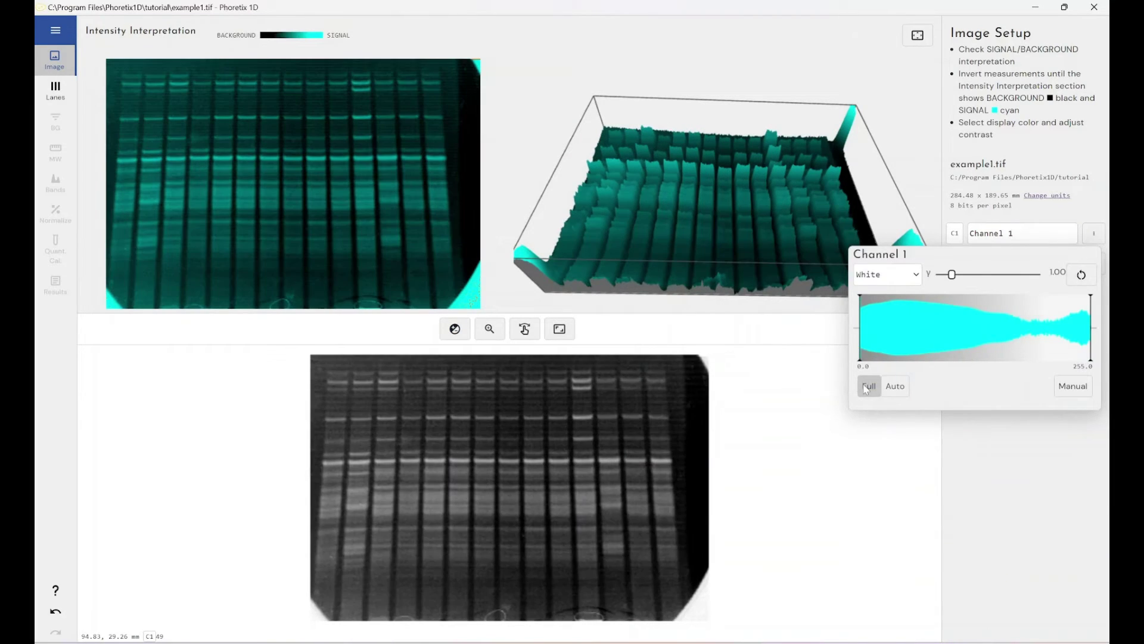
pyautogui.click(893, 386)
pyautogui.moveTo(952, 274); pyautogui.dragTo(984, 281)
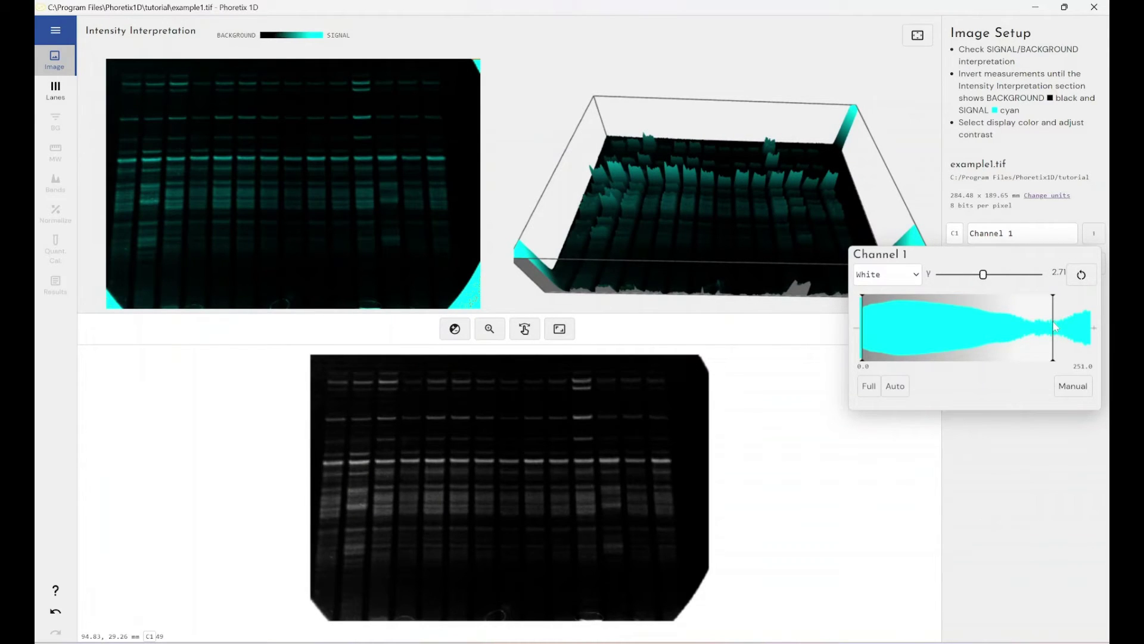
pyautogui.moveTo(1054, 327)
pyautogui.mouseDown()
pyautogui.moveTo(1071, 326)
pyautogui.moveTo(1053, 327)
pyautogui.mouseUp()
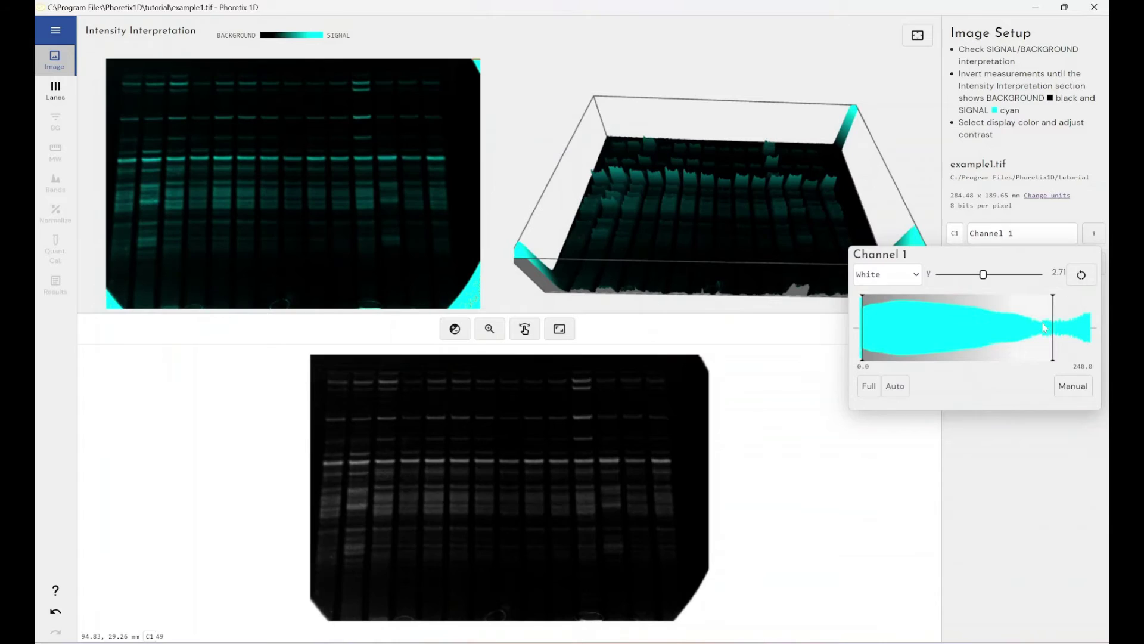
# Step: Try Heatmap 1, then settle on the Heatmap 2 colour scheme for the gel preview
pyautogui.click(894, 274)
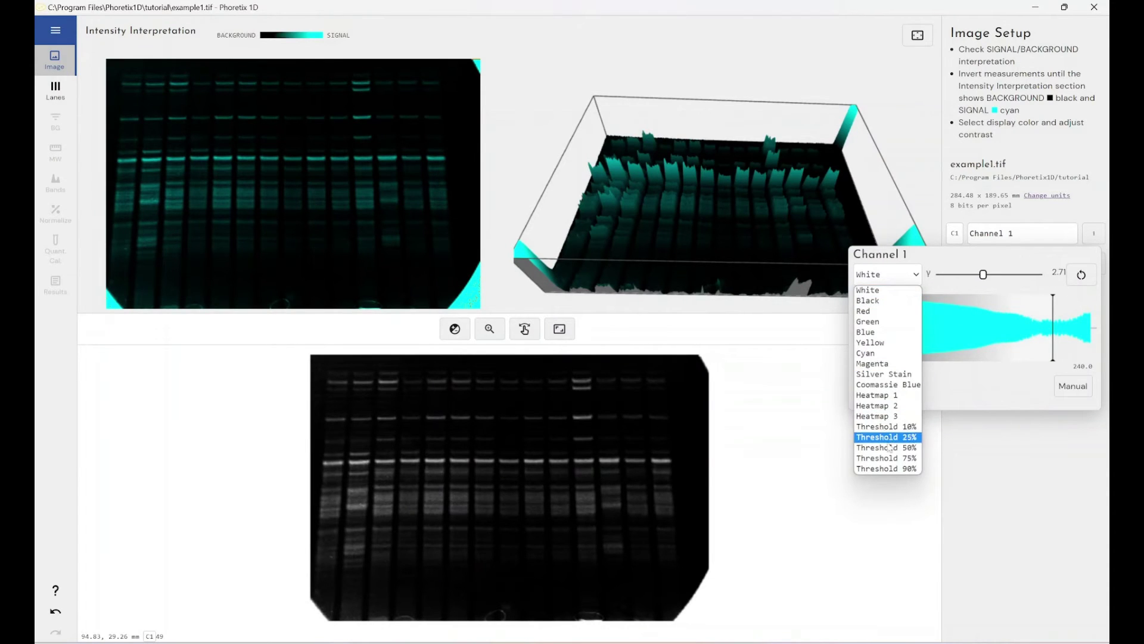
pyautogui.click(886, 396)
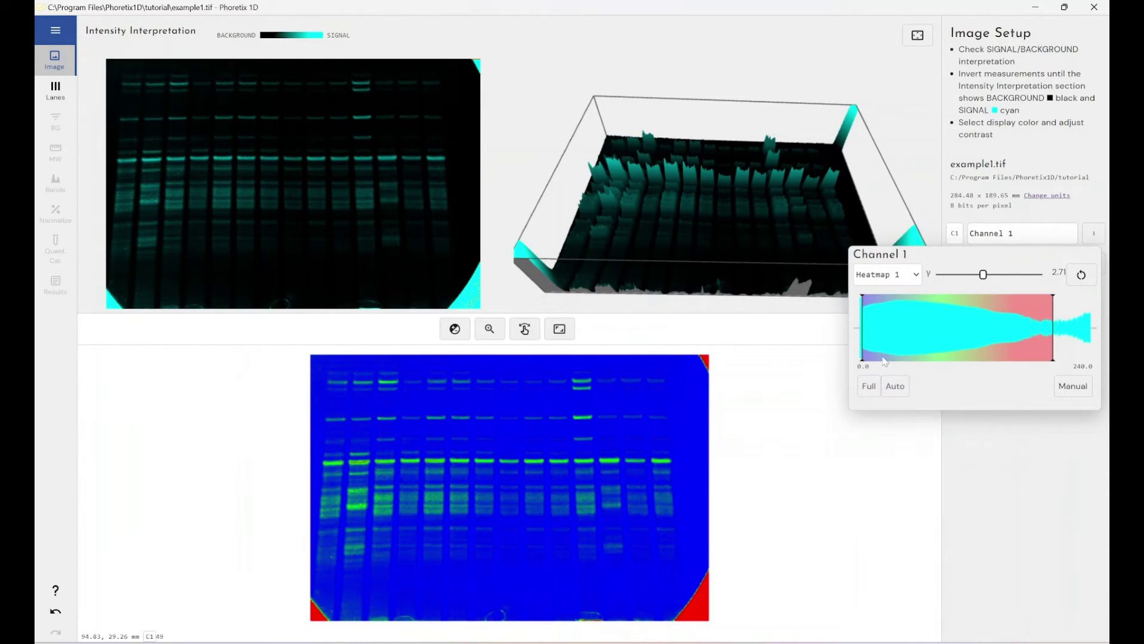
pyautogui.click(916, 279)
pyautogui.click(882, 407)
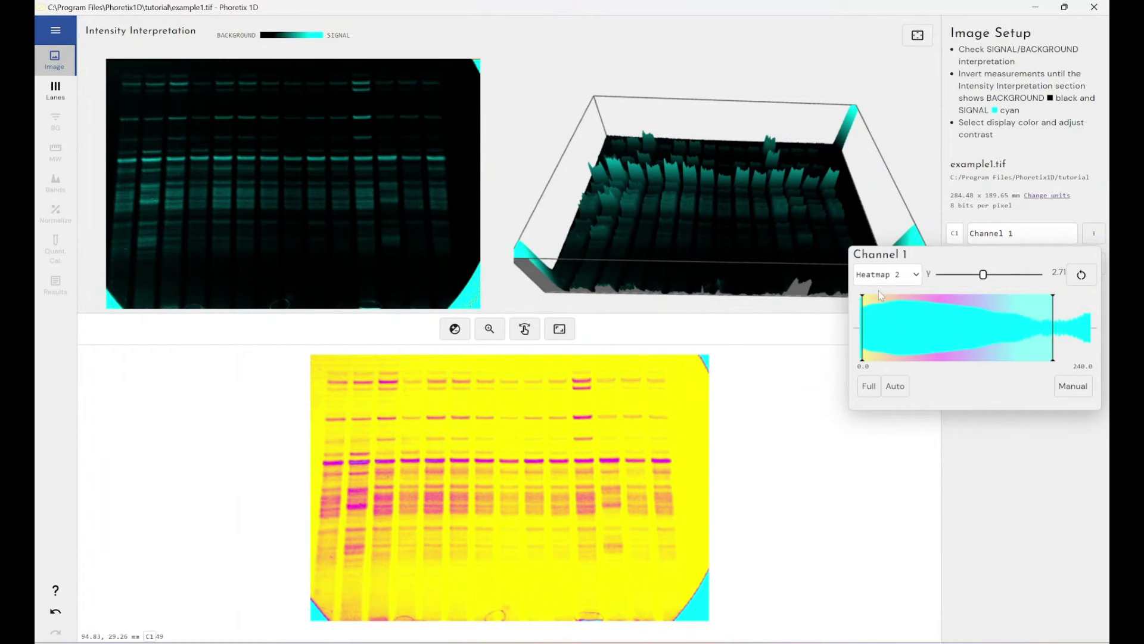
pyautogui.click(1007, 480)
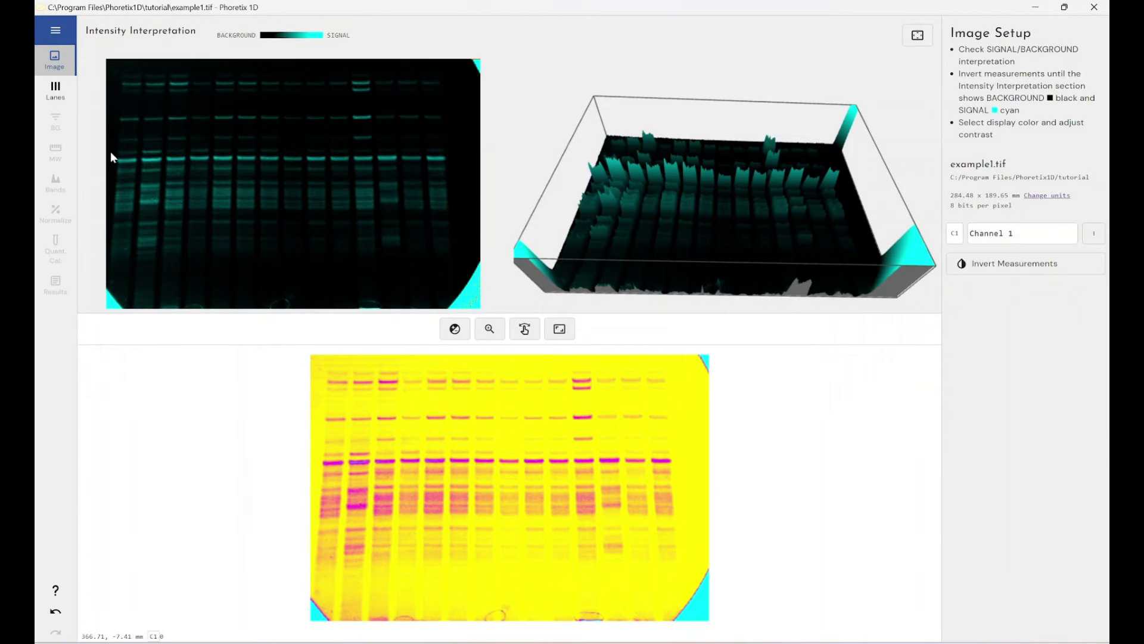
# Step: Return to Image Setup and set the gel preview back to White greyscale
pyautogui.click(69, 100)
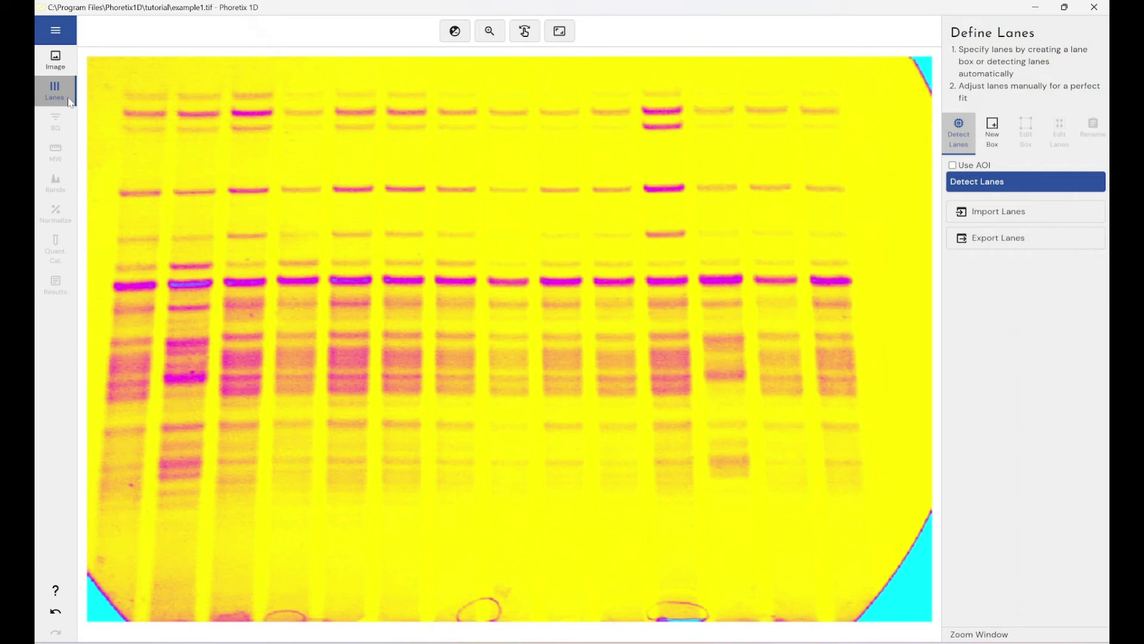
pyautogui.click(51, 64)
pyautogui.click(453, 330)
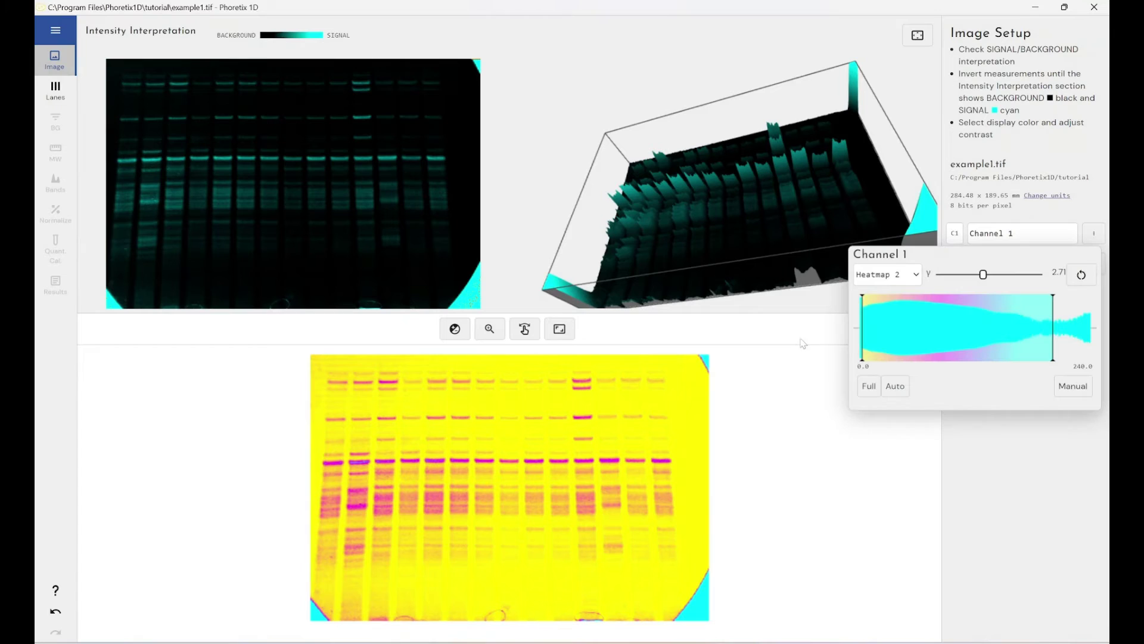
pyautogui.click(916, 276)
pyautogui.click(876, 292)
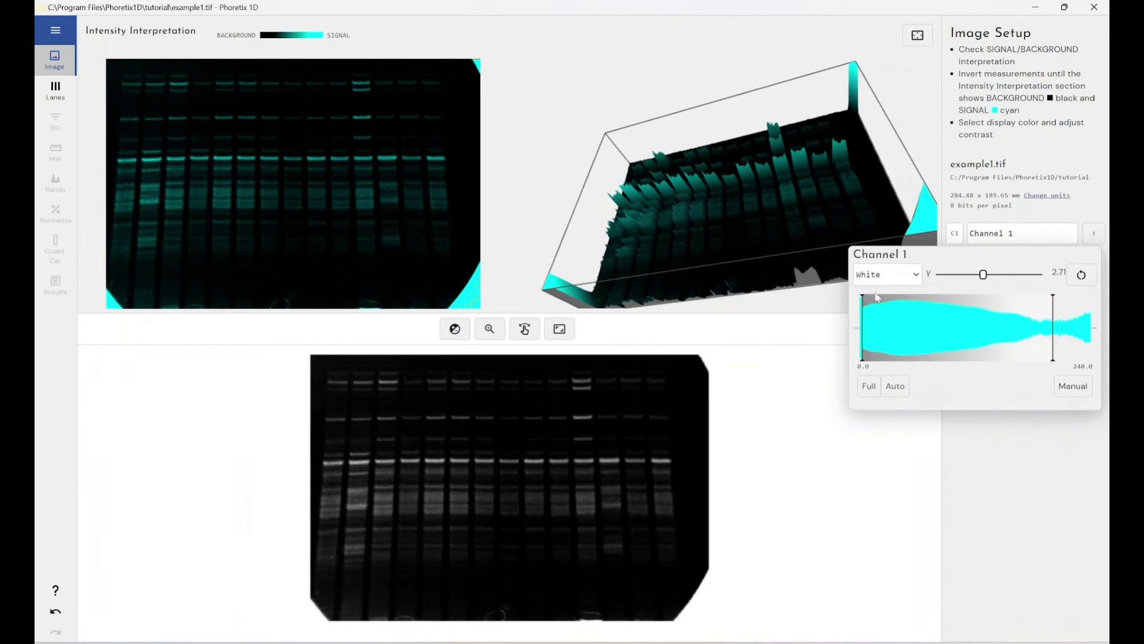
pyautogui.click(801, 474)
# Step: Auto-detect lanes, then try and delete a manually drawn 10-lane box across the gel
pyautogui.click(66, 87)
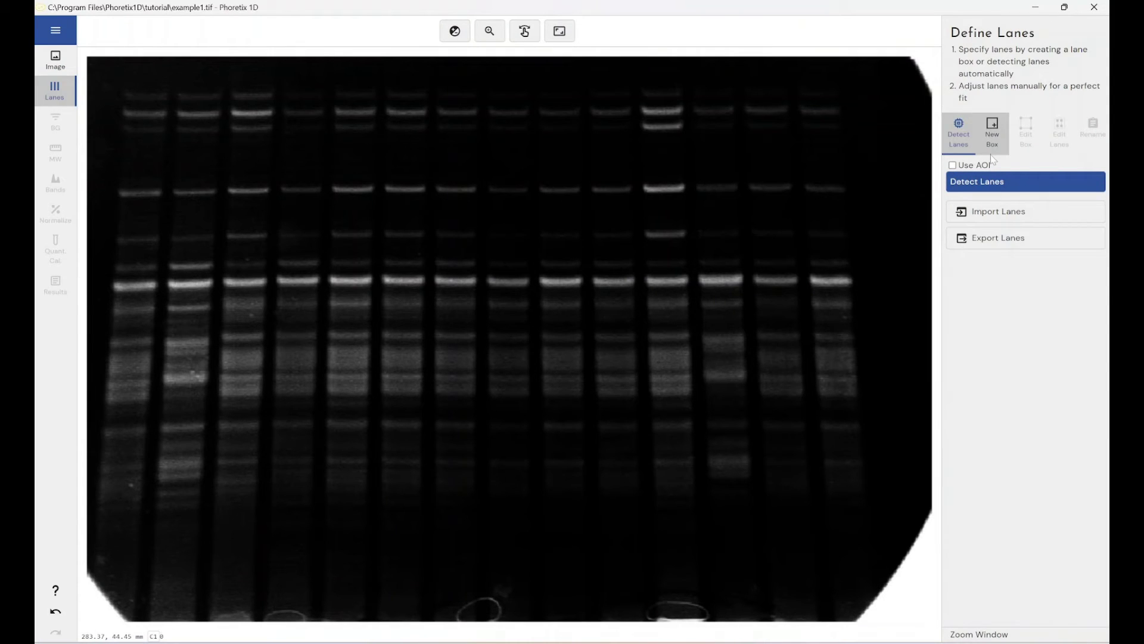
pyautogui.click(987, 184)
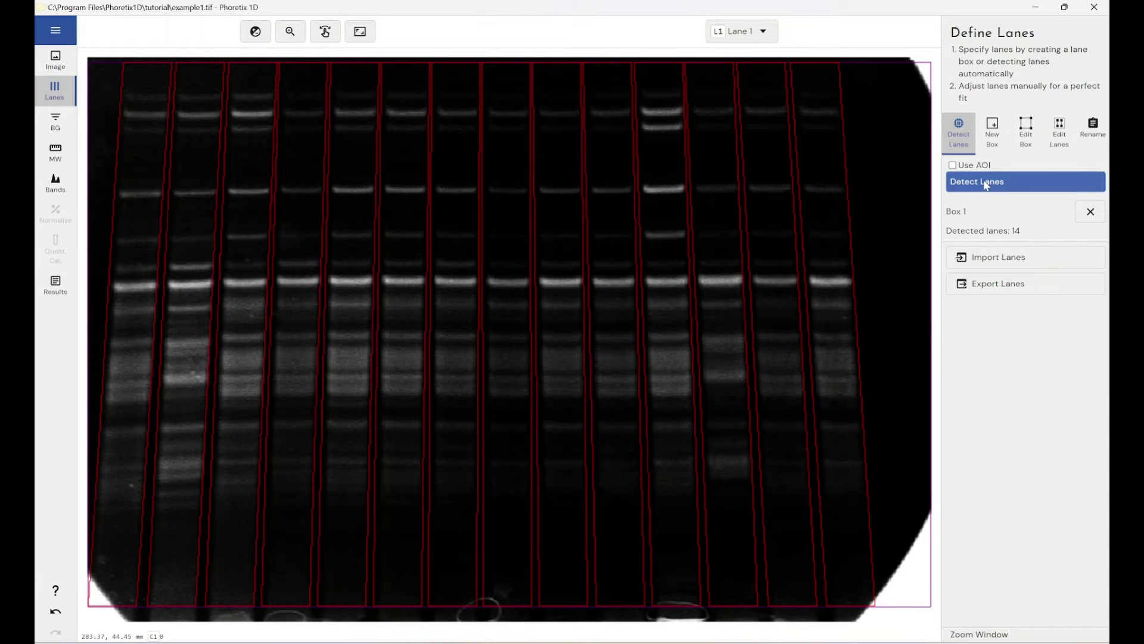
pyautogui.click(1090, 212)
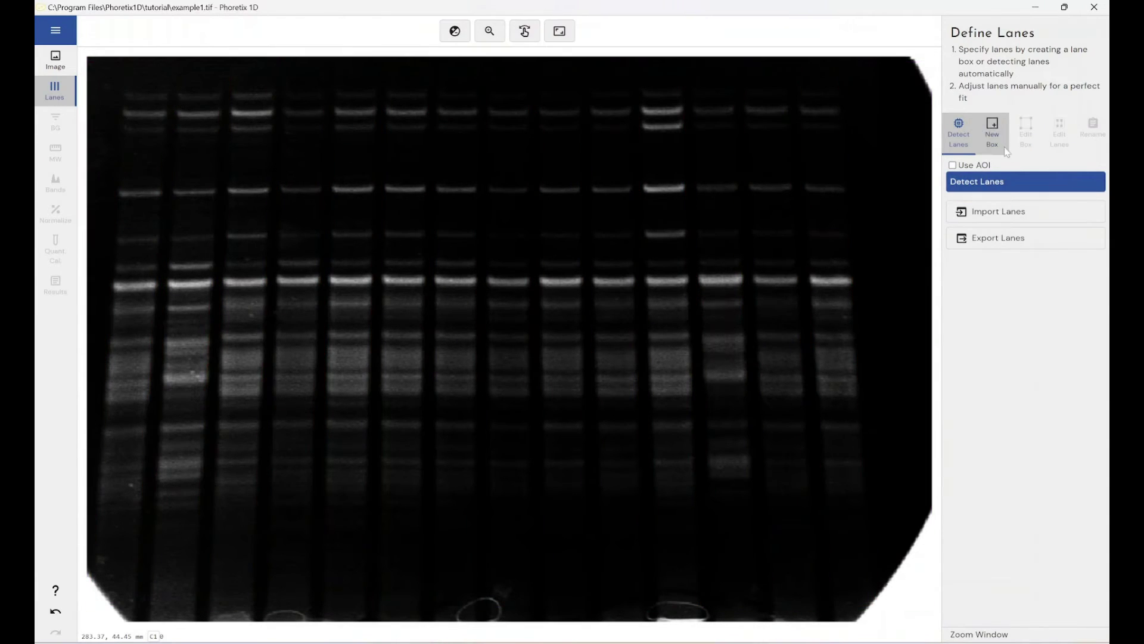
pyautogui.click(994, 137)
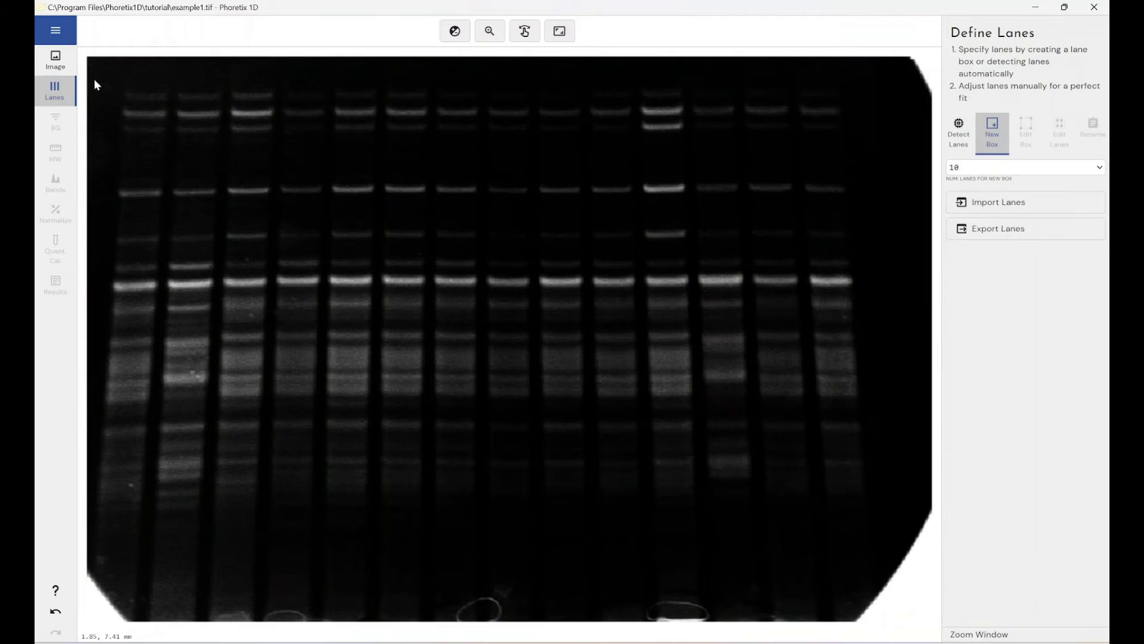
pyautogui.moveTo(105, 74); pyautogui.dragTo(896, 587)
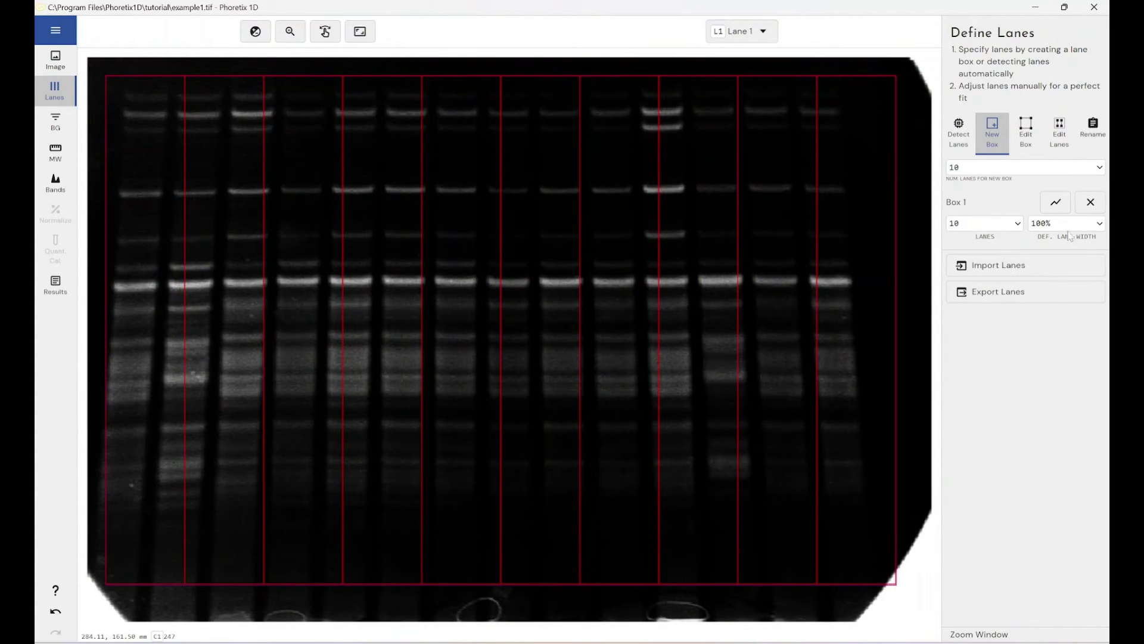
pyautogui.click(1090, 202)
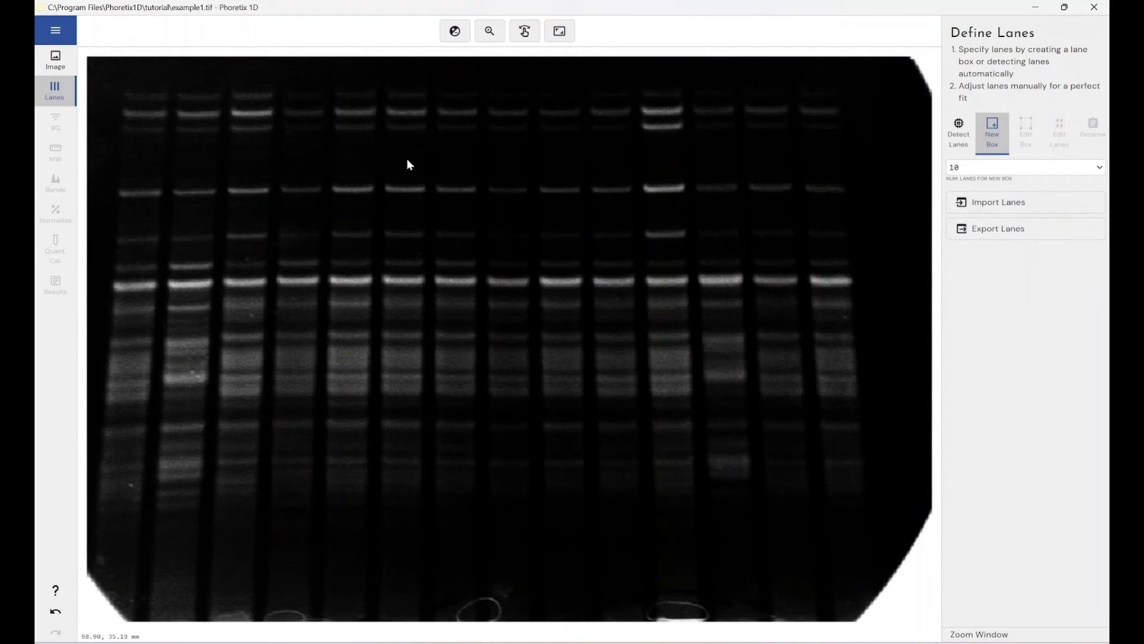
# Step: Re-detect the 14 lanes automatically and proceed to background definition
pyautogui.click(958, 131)
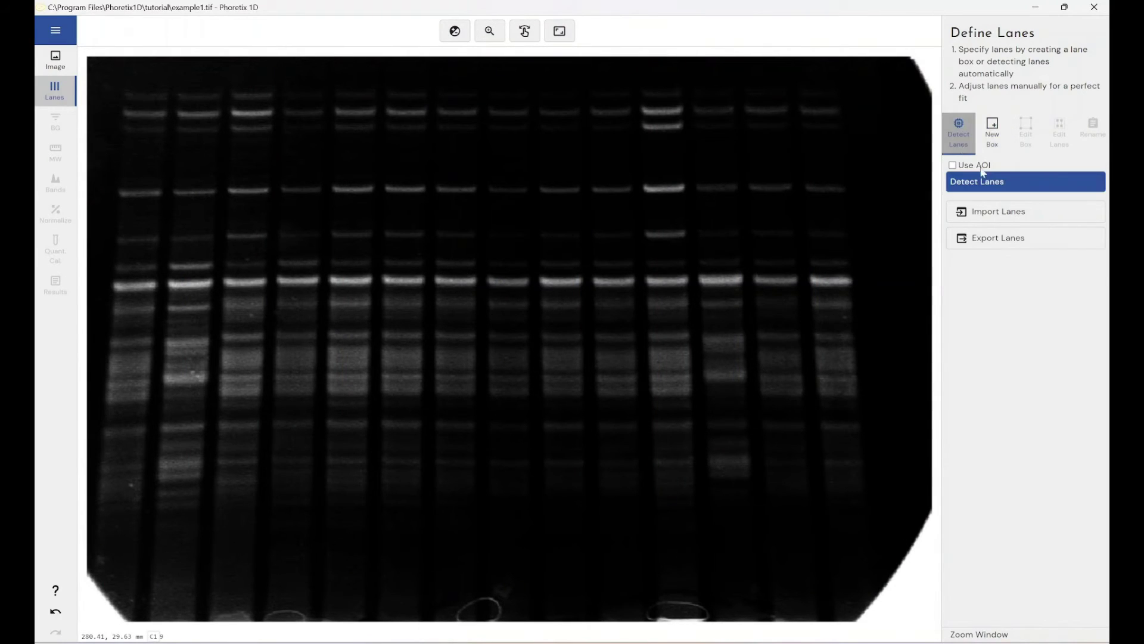
pyautogui.click(986, 181)
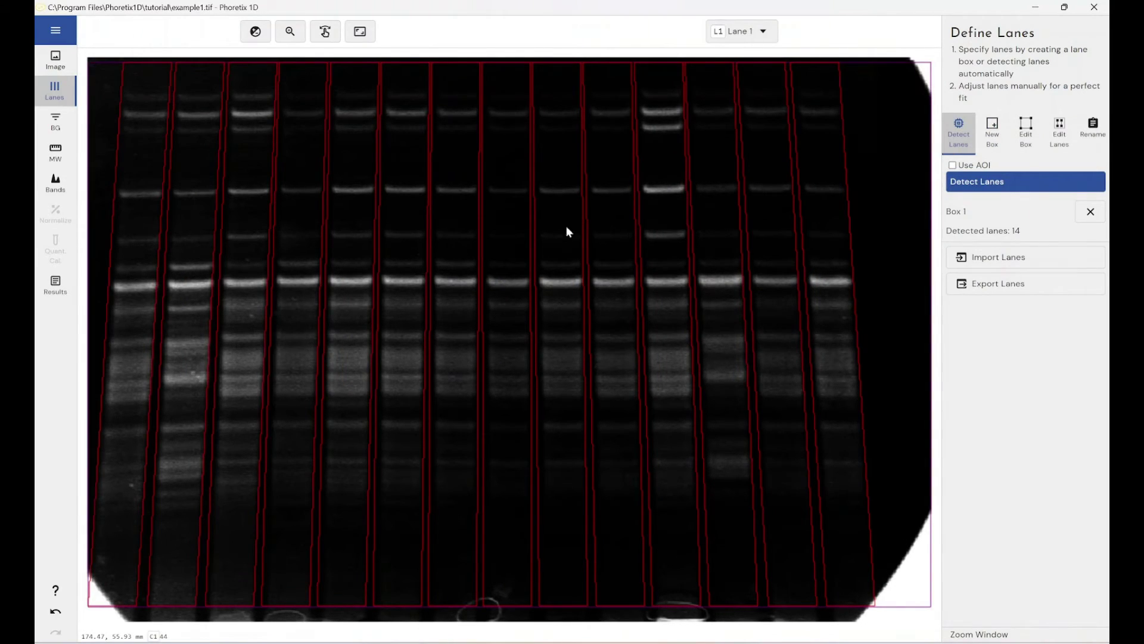
pyautogui.click(60, 122)
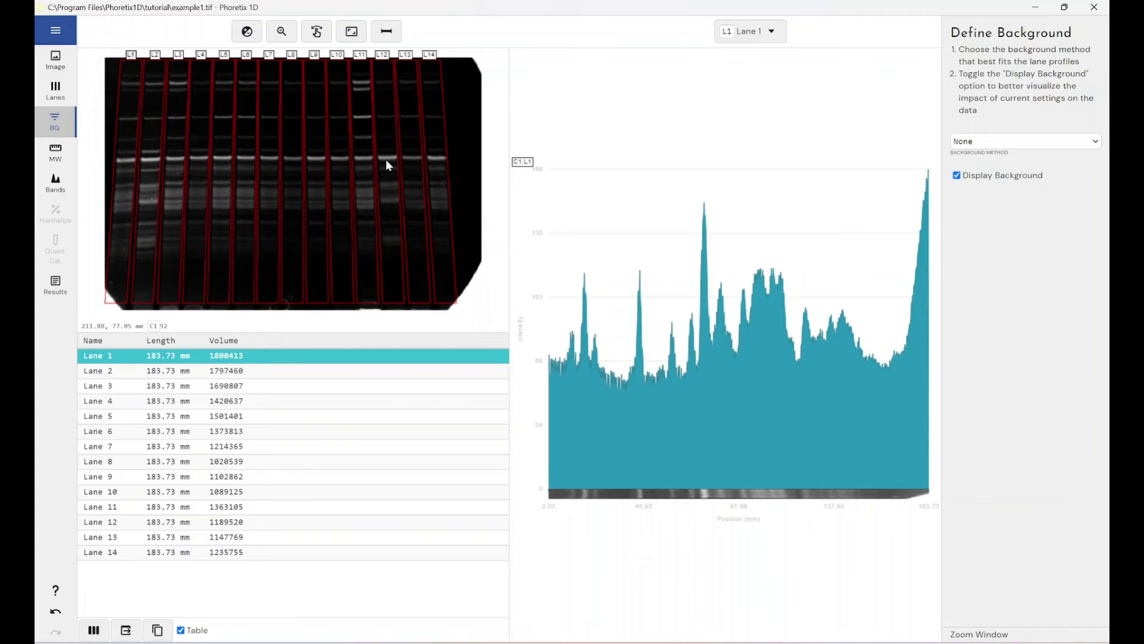
pyautogui.click(965, 143)
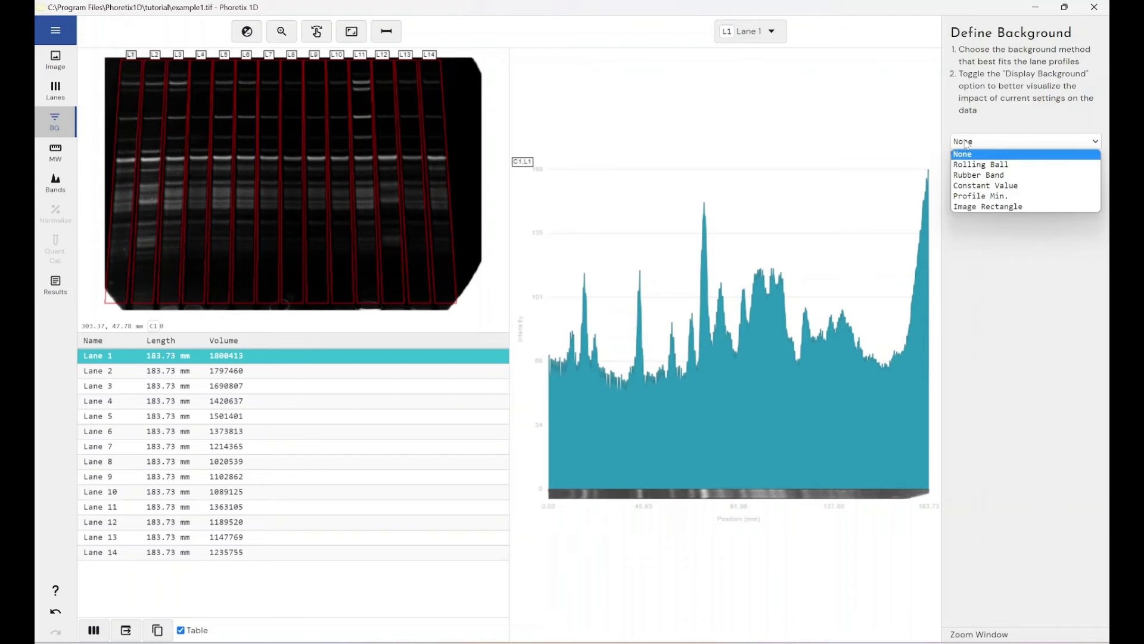
pyautogui.click(966, 143)
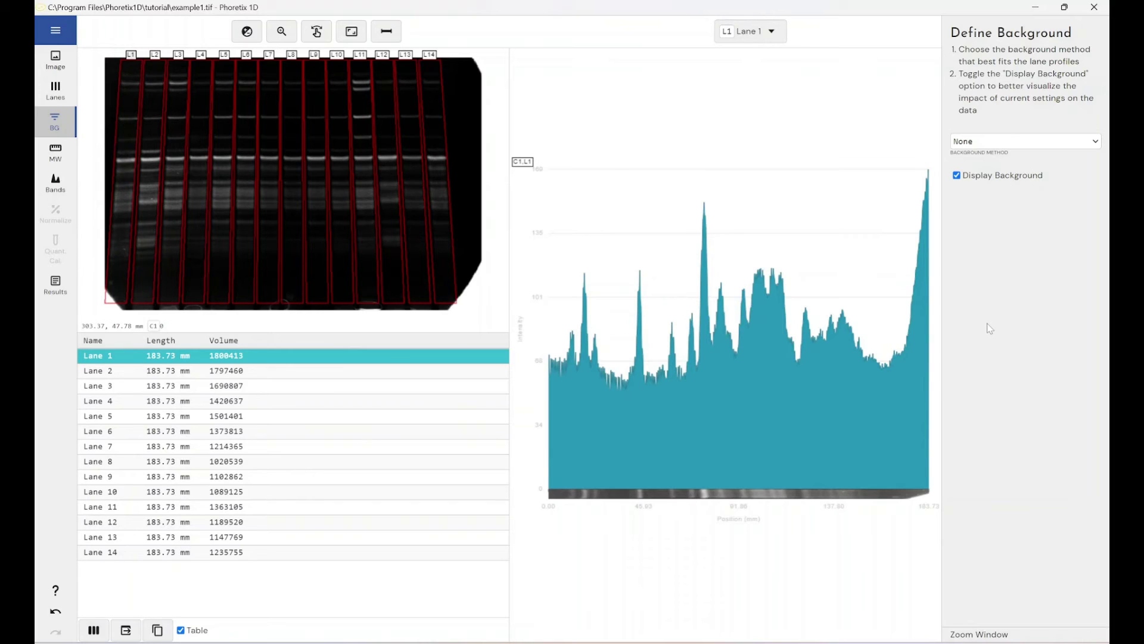
# Step: Choose the Promega Broad Range standard and mark lanes 1 and 3 as marker lanes
pyautogui.click(60, 180)
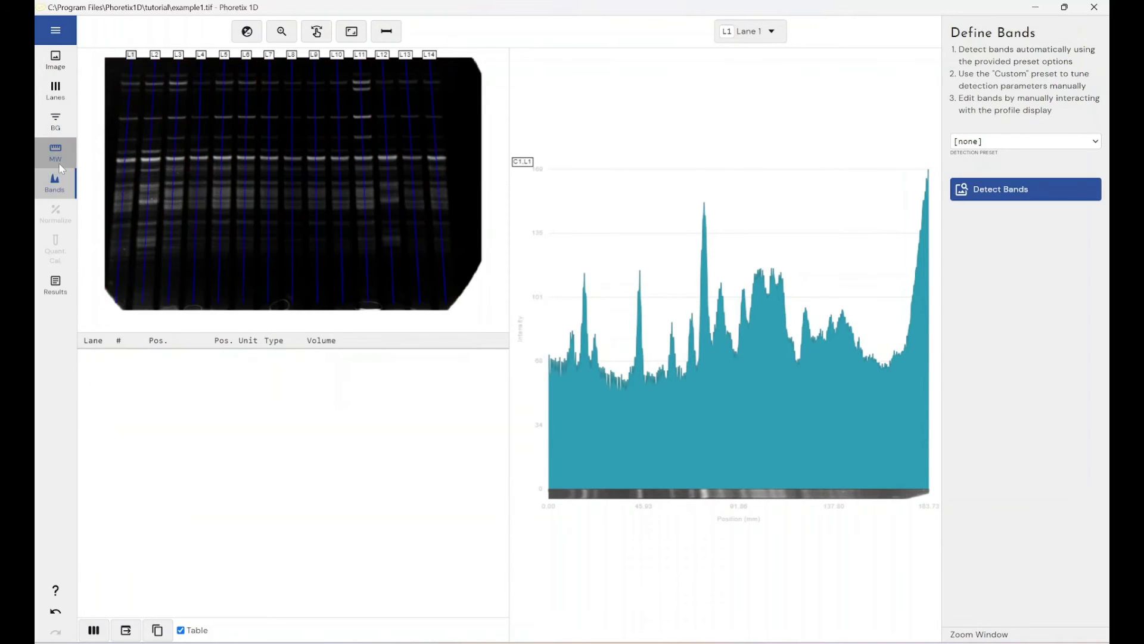
pyautogui.click(60, 166)
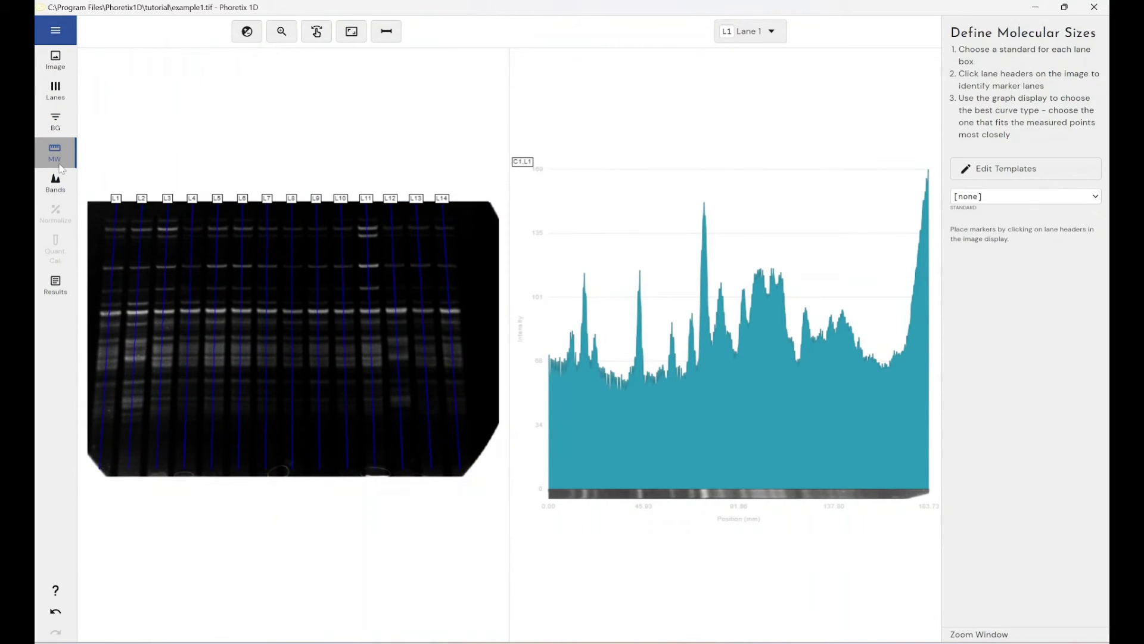
pyautogui.click(1041, 196)
pyautogui.click(953, 290)
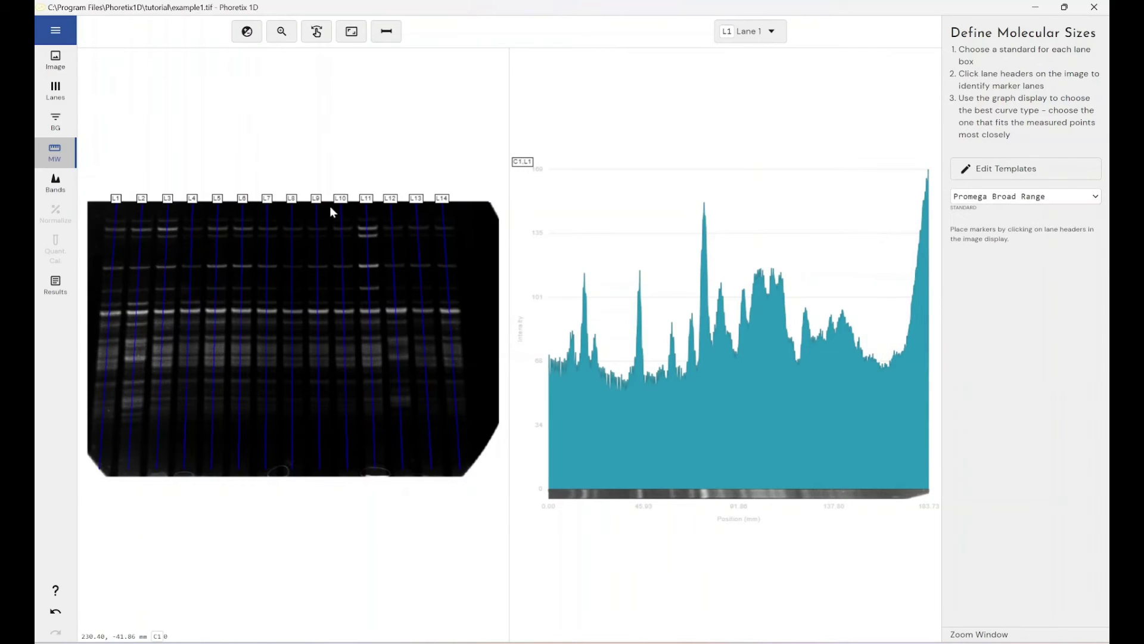
pyautogui.click(115, 199)
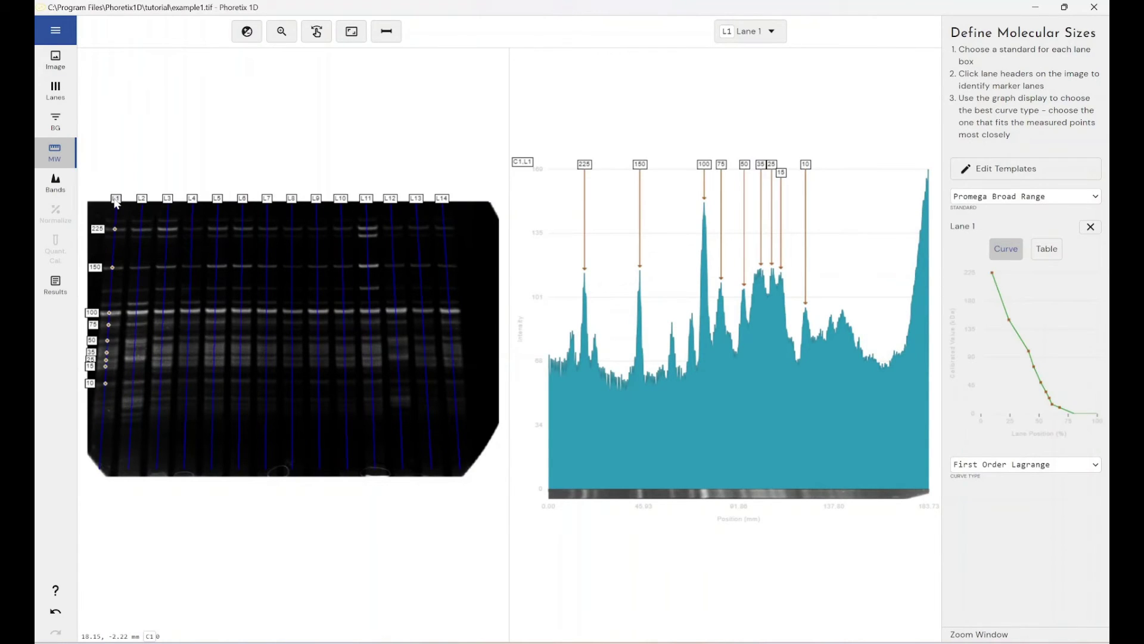
pyautogui.click(167, 198)
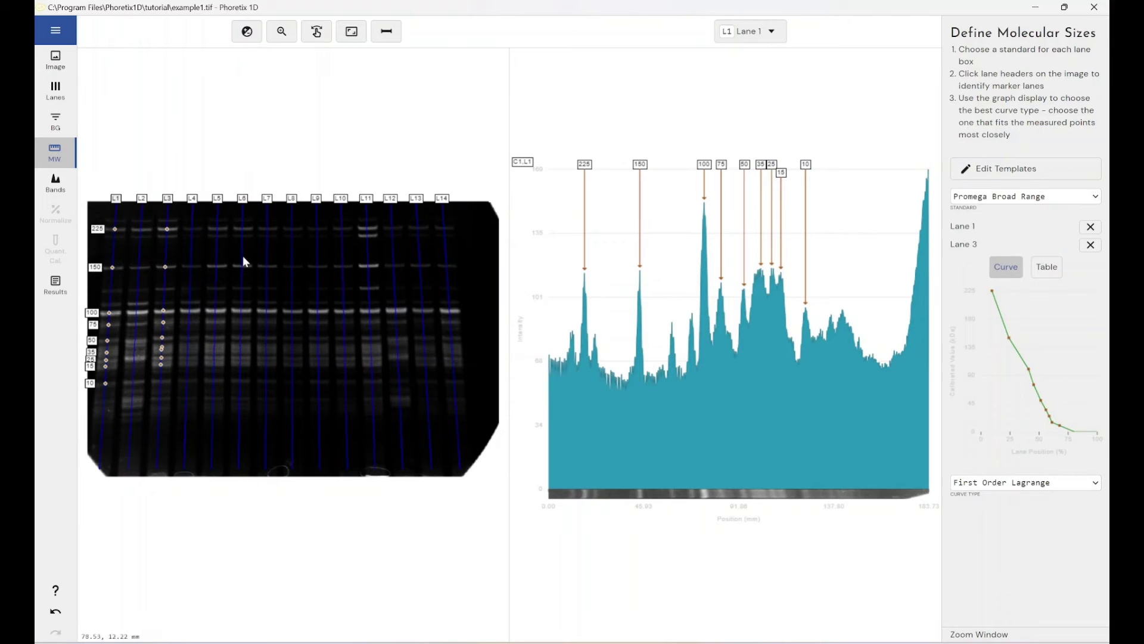
pyautogui.click(60, 178)
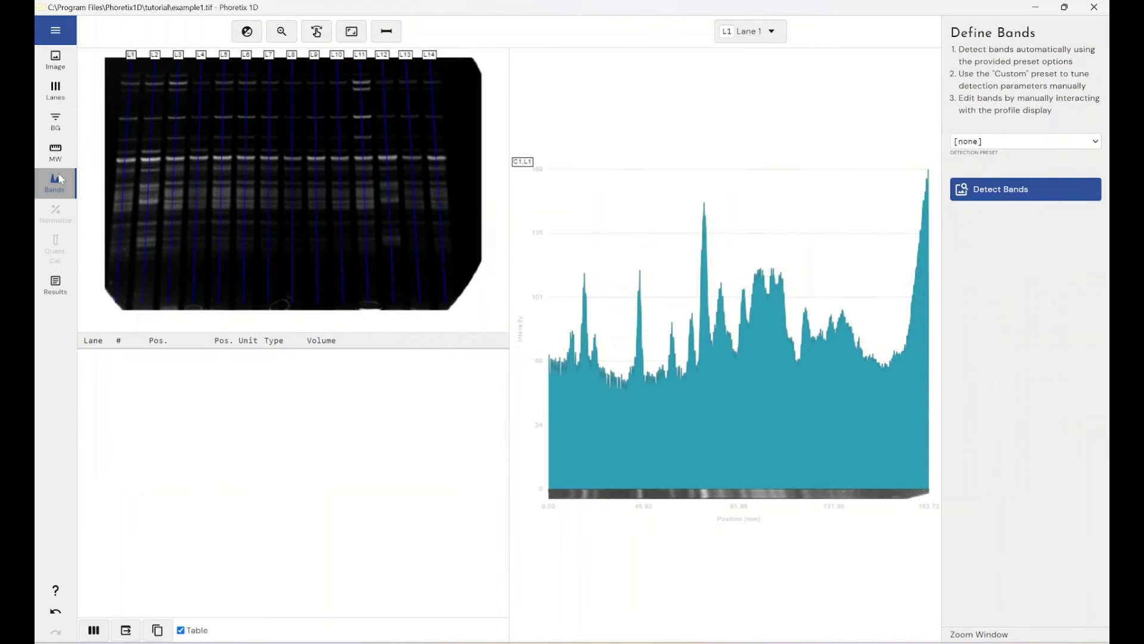
# Step: Detect bands with the Low Intensity preset, then redo detection with High Intensity
pyautogui.click(1028, 143)
pyautogui.click(1011, 176)
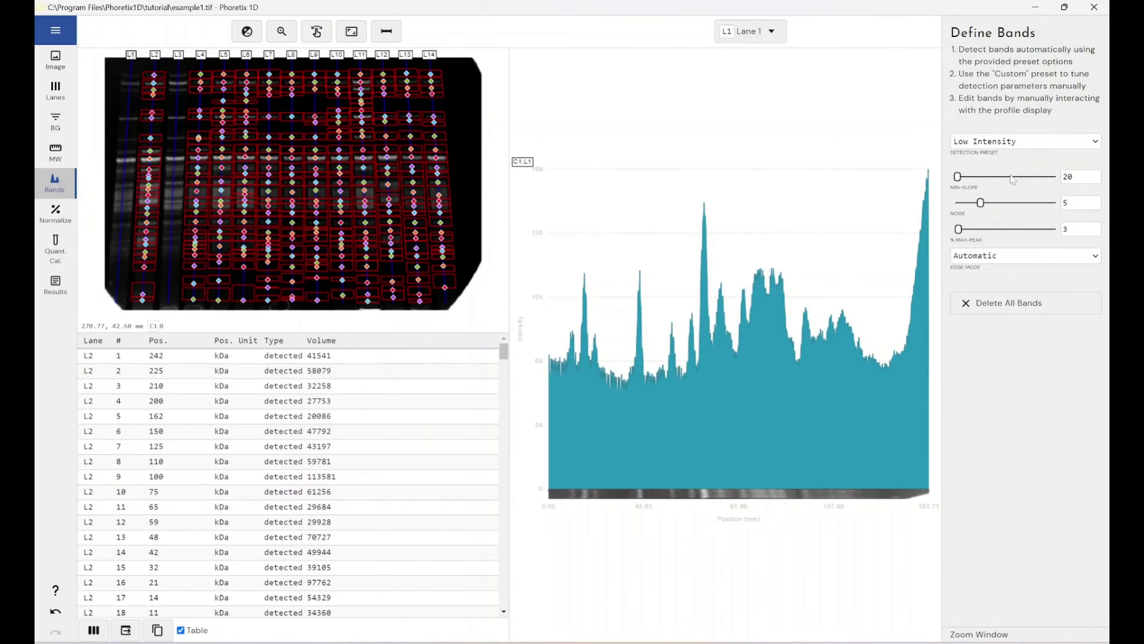
pyautogui.click(1010, 143)
pyautogui.click(1001, 186)
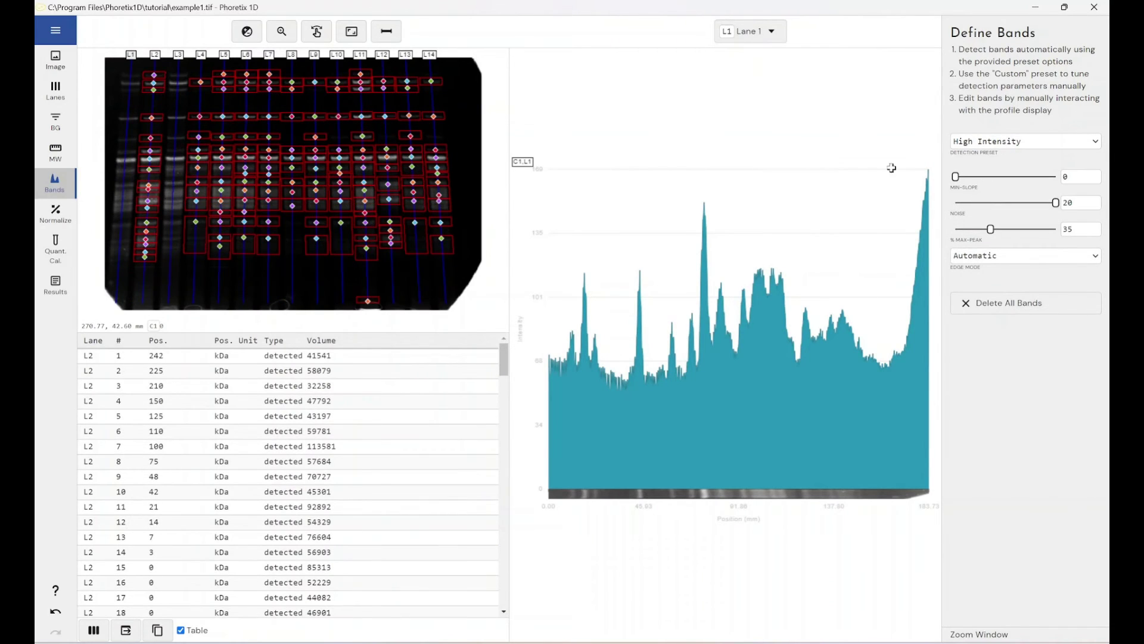
# Step: Review Normalize, Quant. Cal. and Results, step back to Lanes, then close Phoretix 1D
pyautogui.click(56, 212)
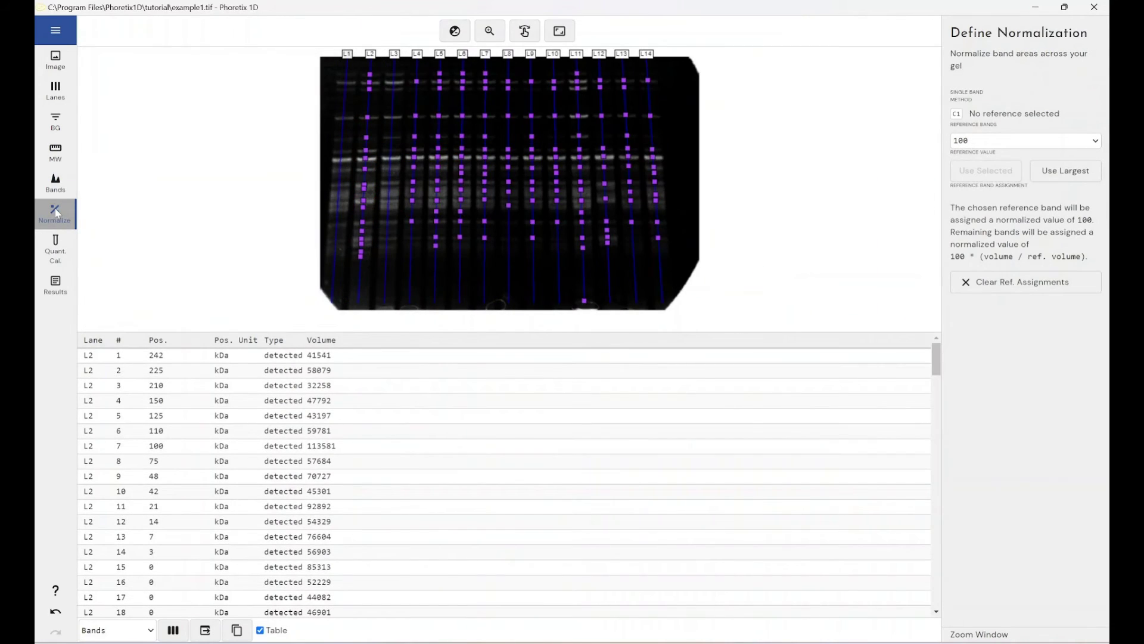
pyautogui.click(56, 255)
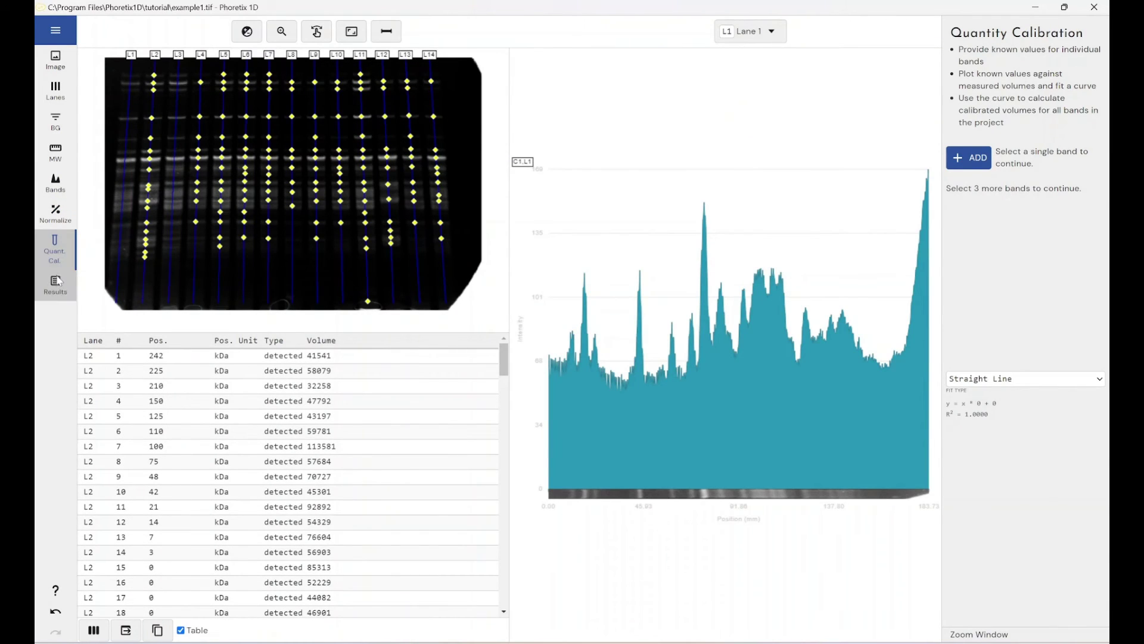
pyautogui.click(56, 273)
pyautogui.click(55, 252)
pyautogui.click(55, 214)
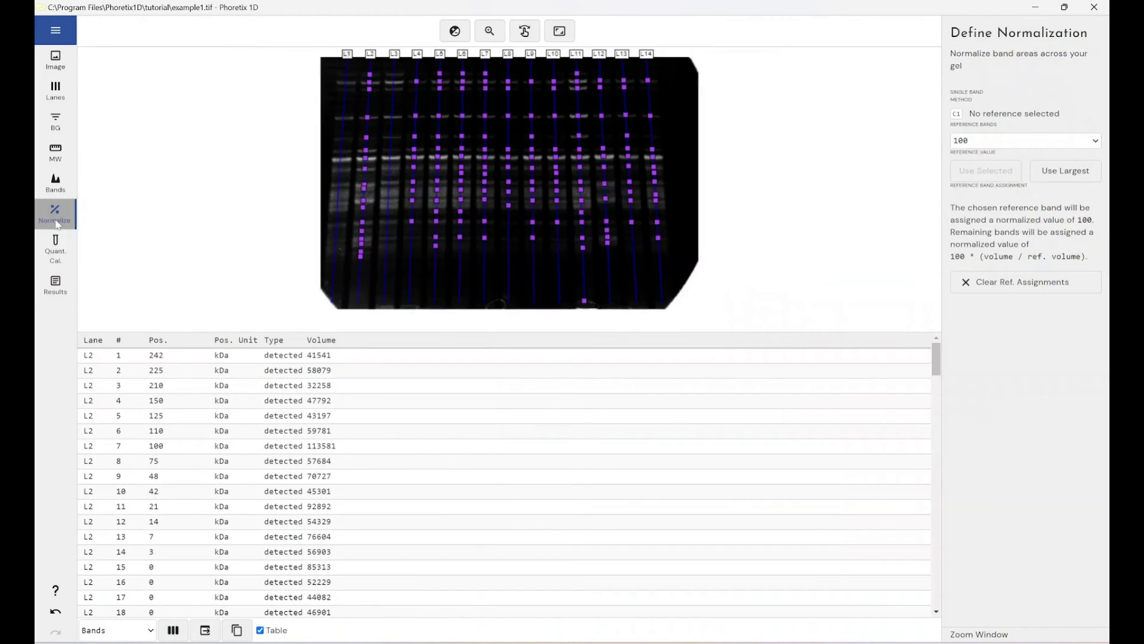
pyautogui.click(55, 183)
pyautogui.click(54, 151)
pyautogui.click(55, 121)
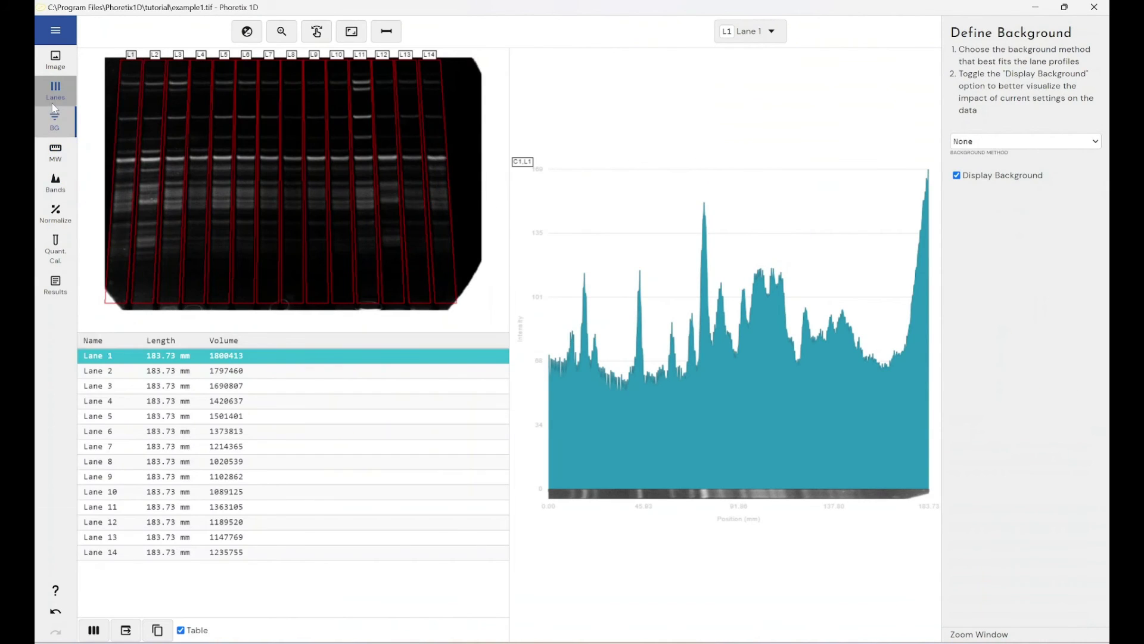
pyautogui.click(55, 91)
pyautogui.click(1095, 7)
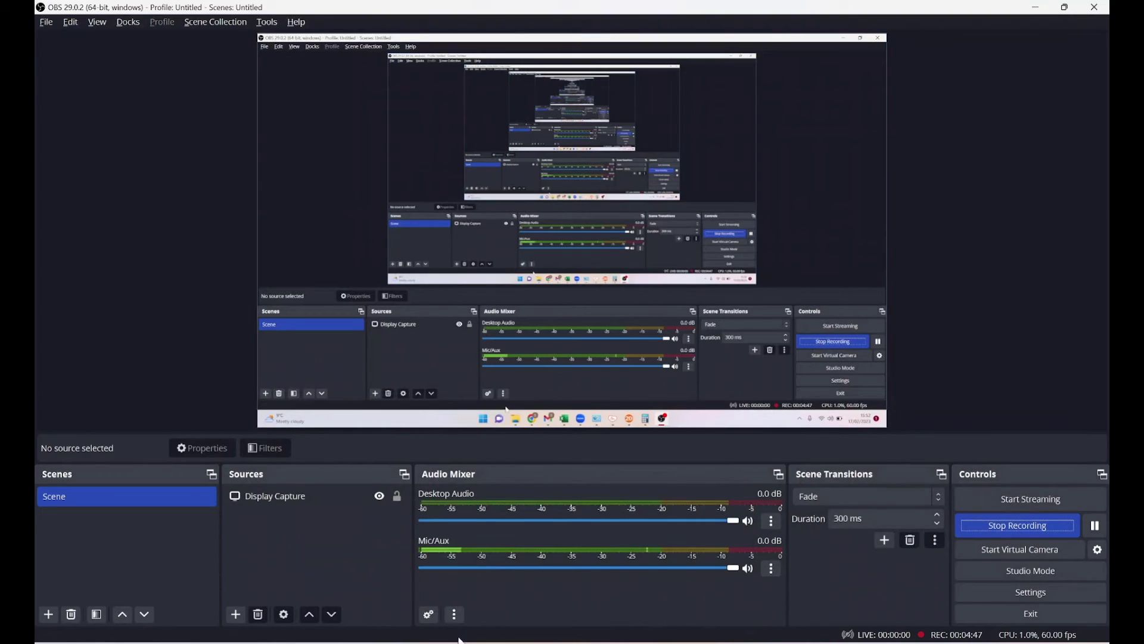
# Step: Relaunch Phoretix 1D by searching 'phoreti' from the Windows Start menu
pyautogui.click(423, 625)
pyautogui.write('phoreti')
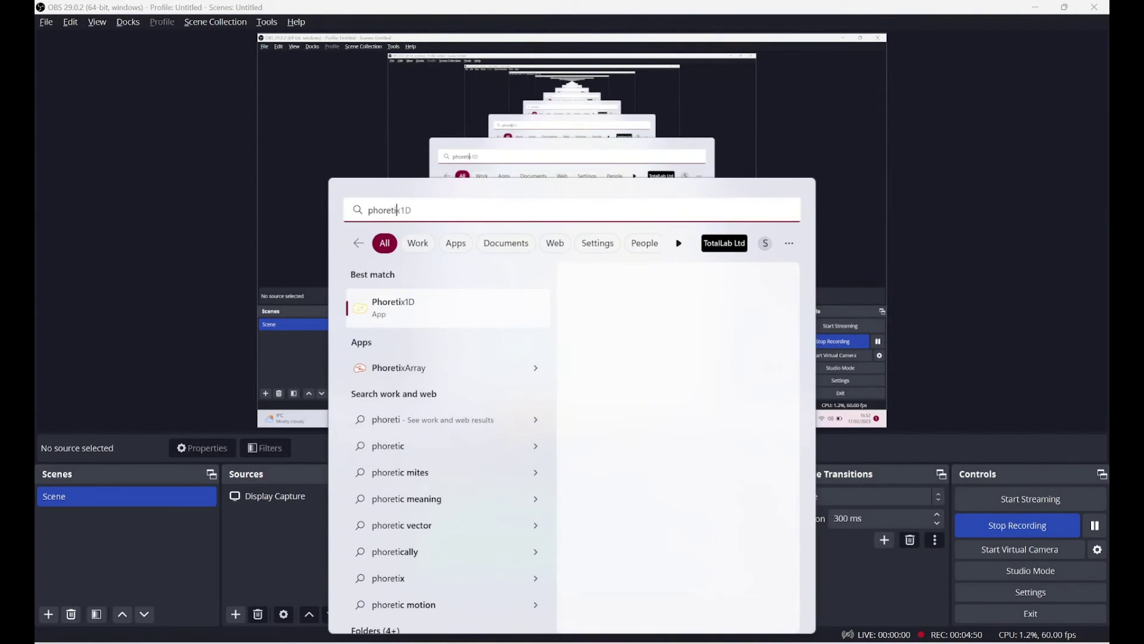
pyautogui.press('Return')
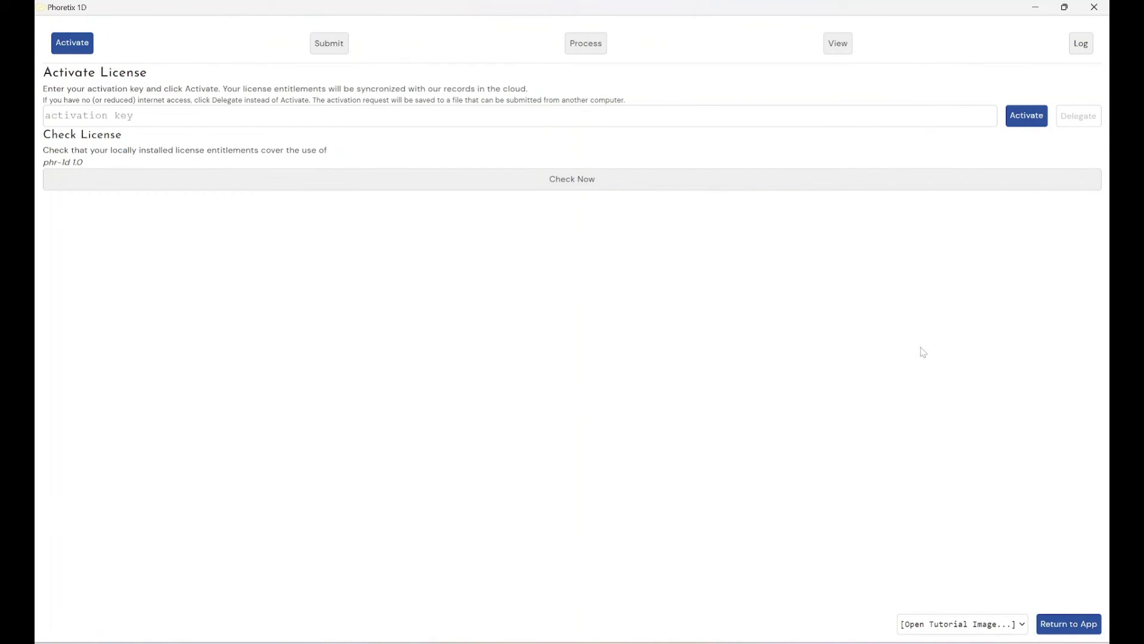
# Step: Open the multiplexexample.ds tutorial gel from the tutorial image list
pyautogui.click(995, 630)
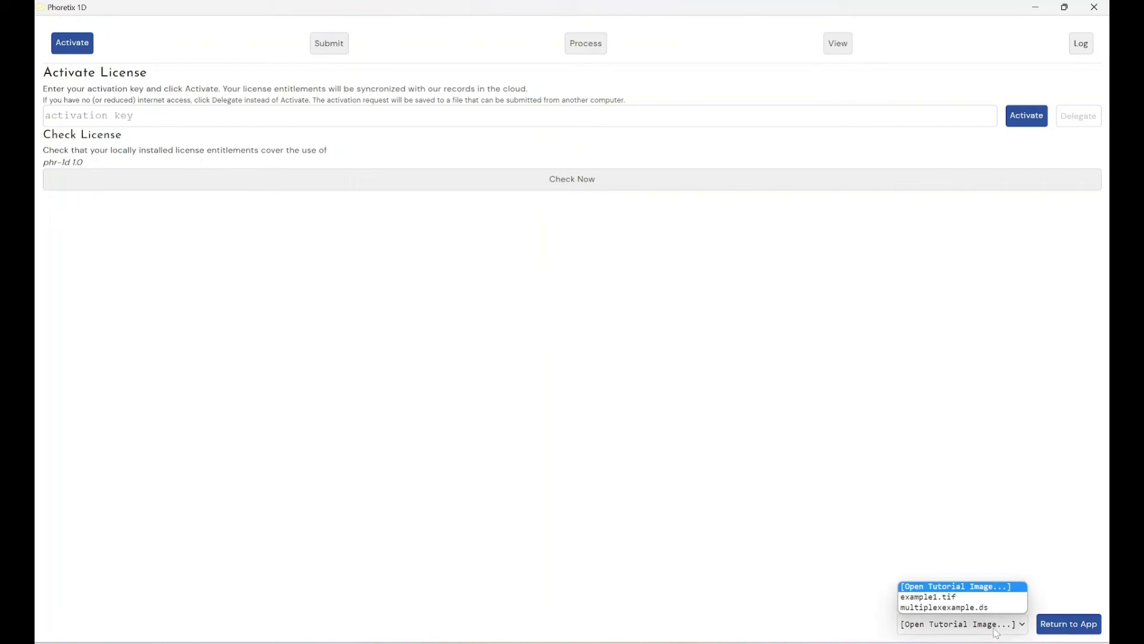
pyautogui.click(989, 607)
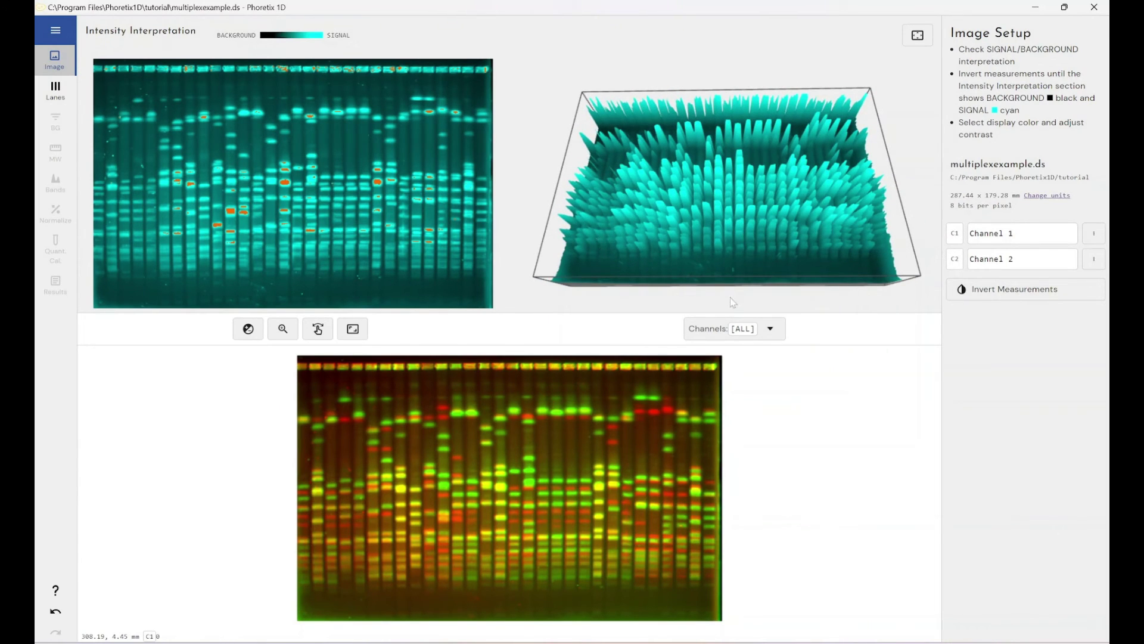
# Step: Toggle Channel 2 off and back on, tilt the 3-D view, then open Define Lanes
pyautogui.click(725, 331)
pyautogui.click(731, 411)
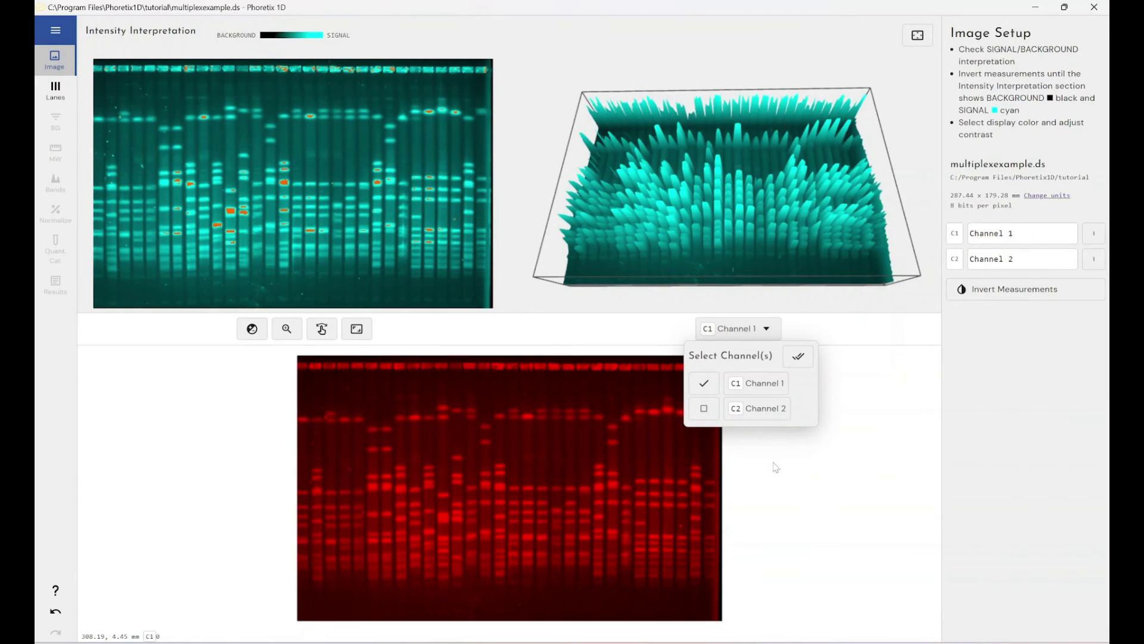
pyautogui.click(747, 332)
pyautogui.click(715, 408)
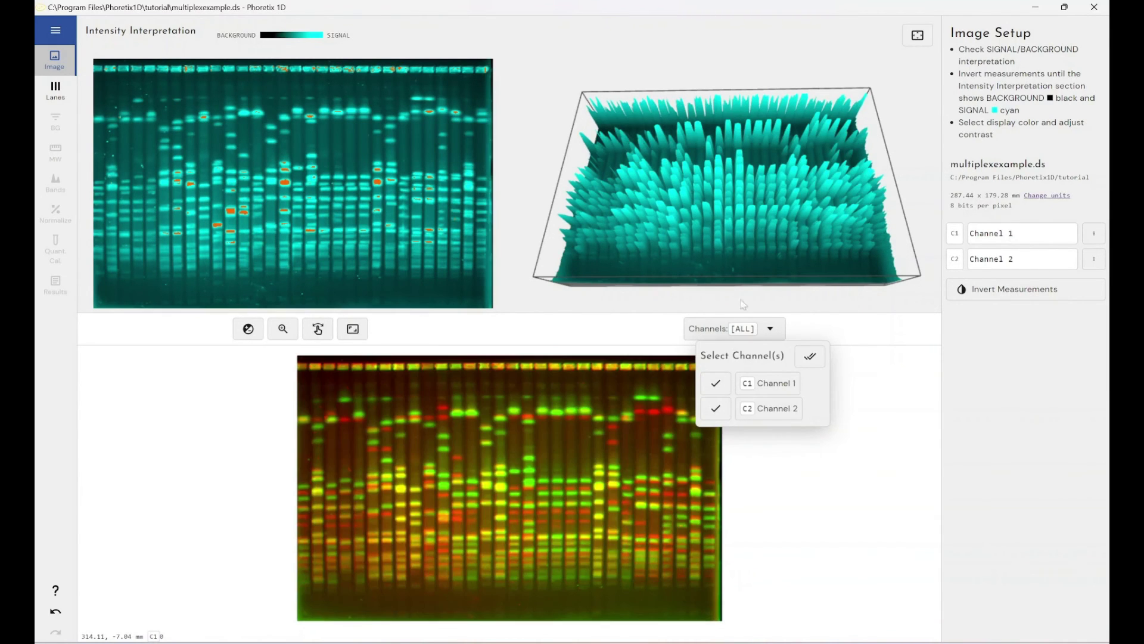
pyautogui.click(747, 188)
pyautogui.moveTo(762, 247); pyautogui.dragTo(756, 215)
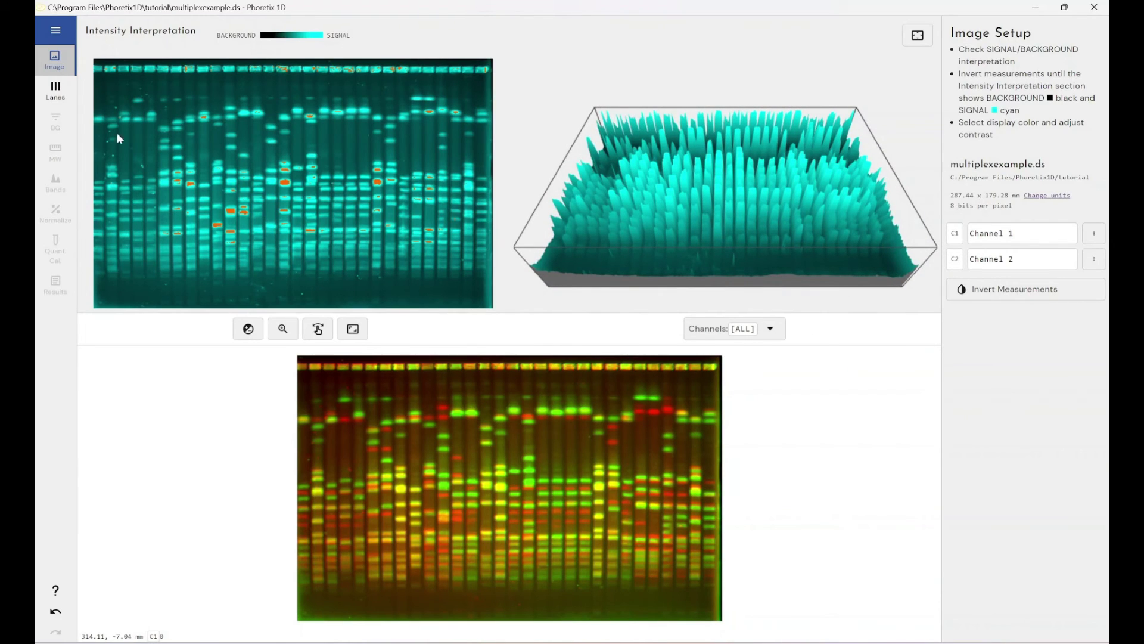
pyautogui.click(54, 91)
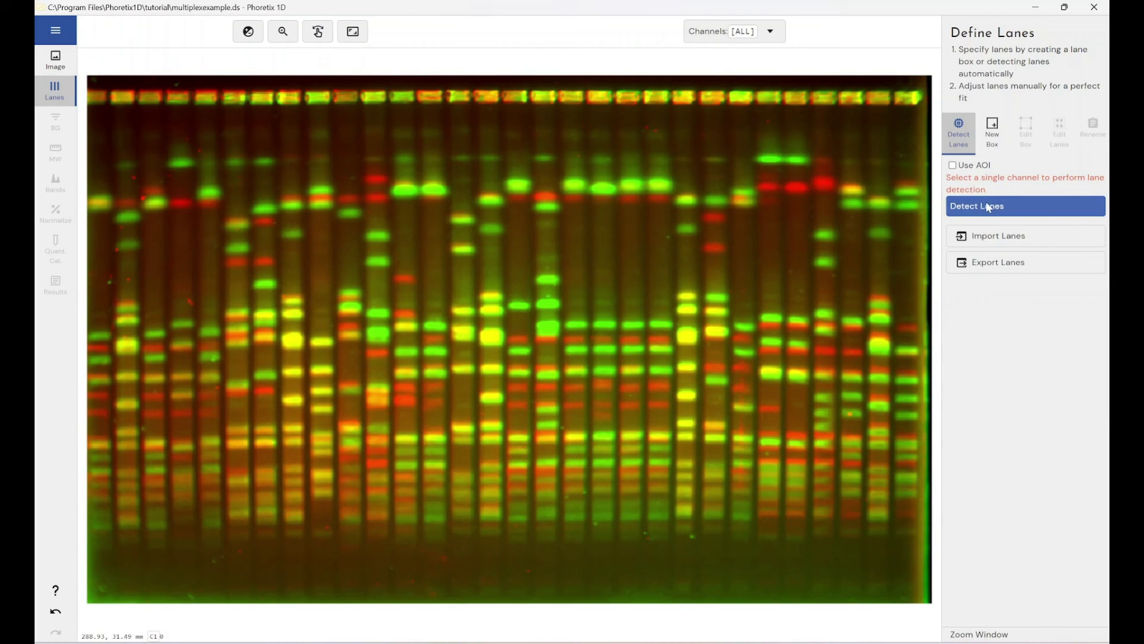
# Step: Leave Use AOI off and hide Channel 2 so only Channel 1 is shown
pyautogui.click(970, 169)
pyautogui.click(969, 171)
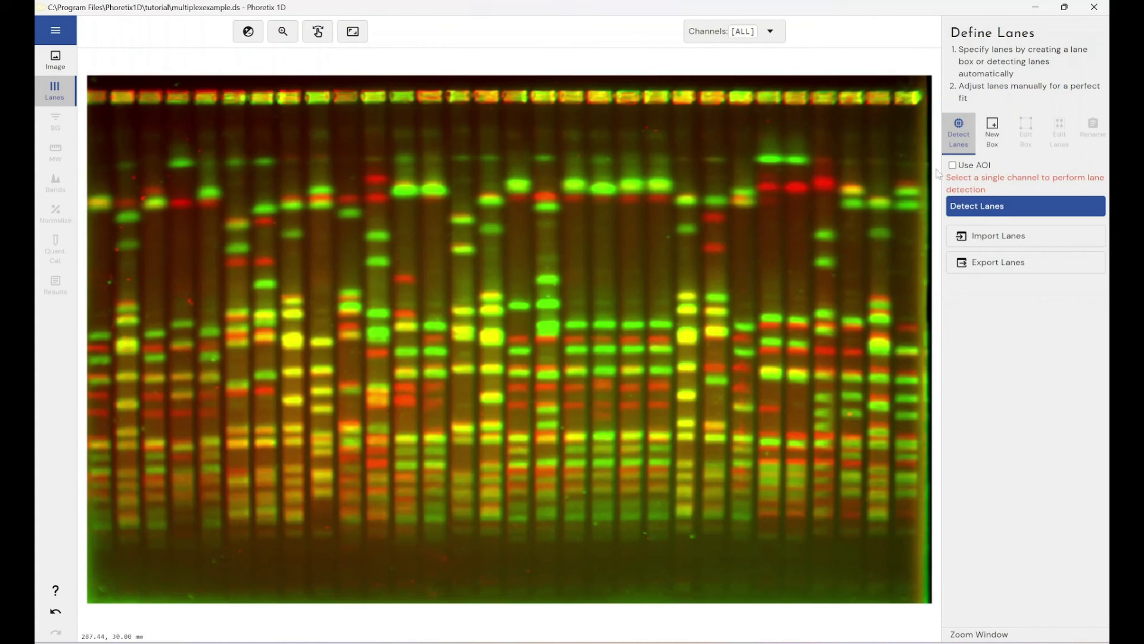
pyautogui.click(773, 37)
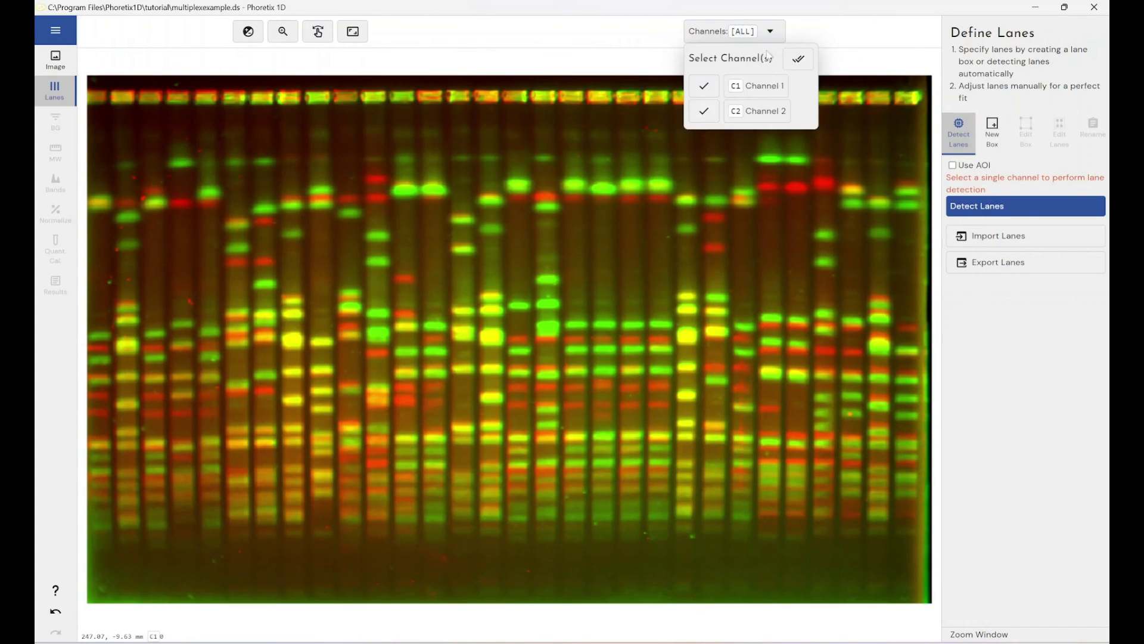
pyautogui.click(703, 111)
pyautogui.click(980, 189)
# Step: Auto-detect the 30 lanes on Channel 1, then go to the Define Molecular Sizes step
pyautogui.click(978, 187)
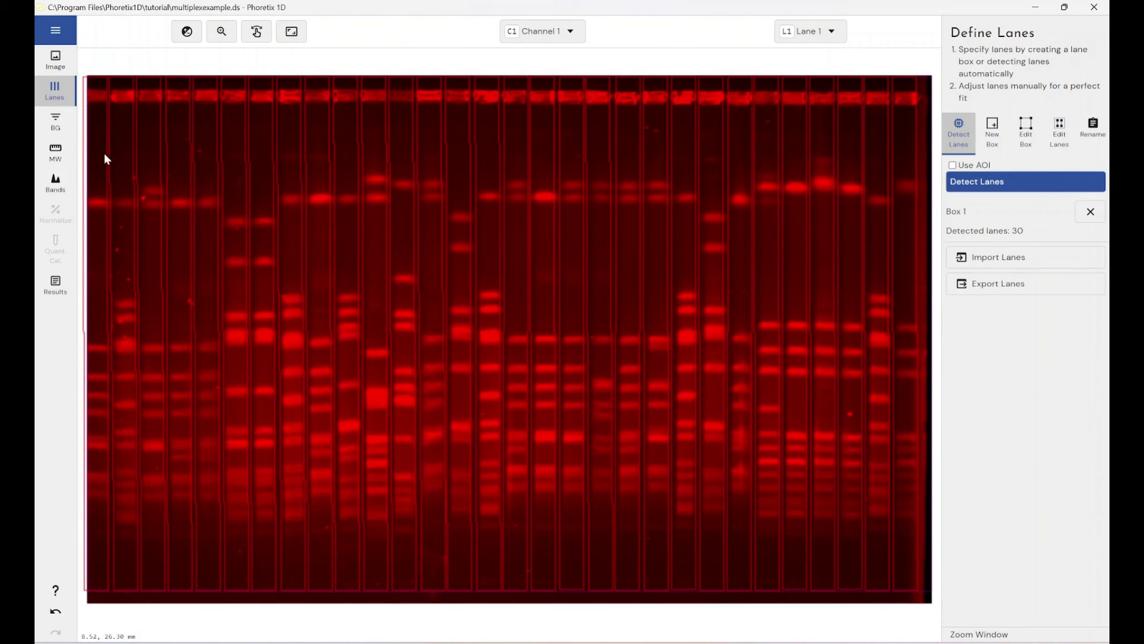
pyautogui.click(56, 185)
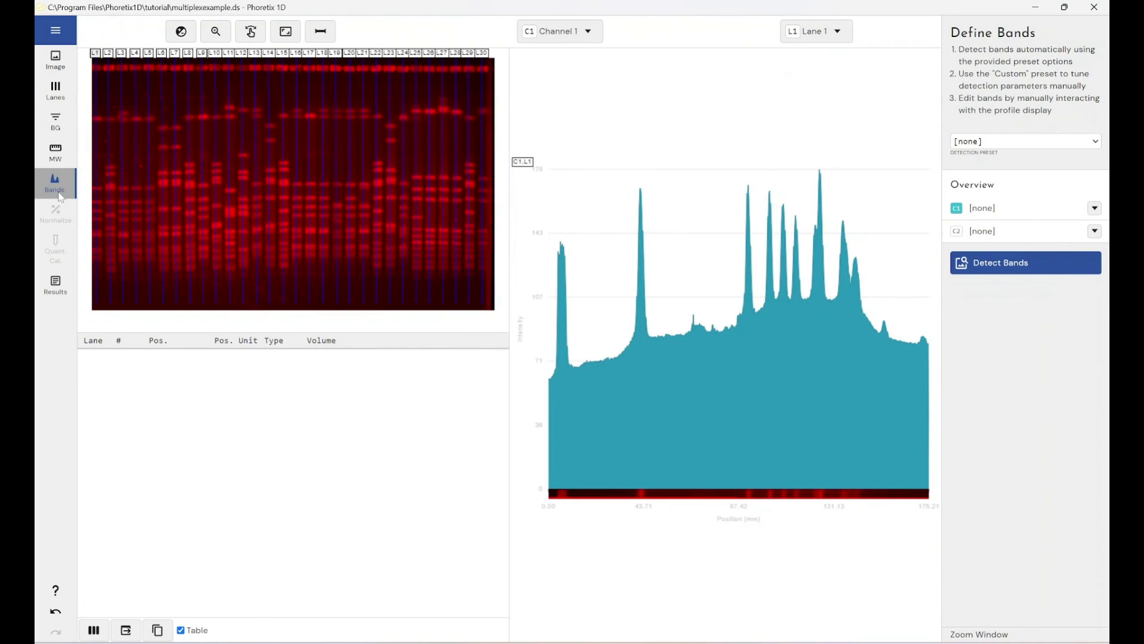
pyautogui.click(54, 152)
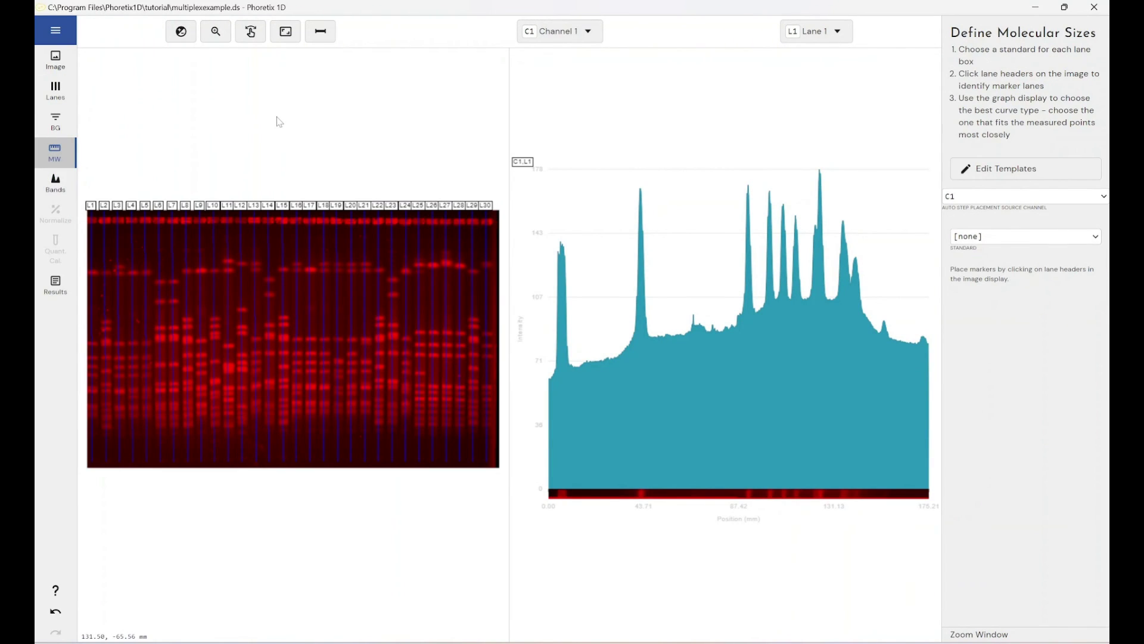